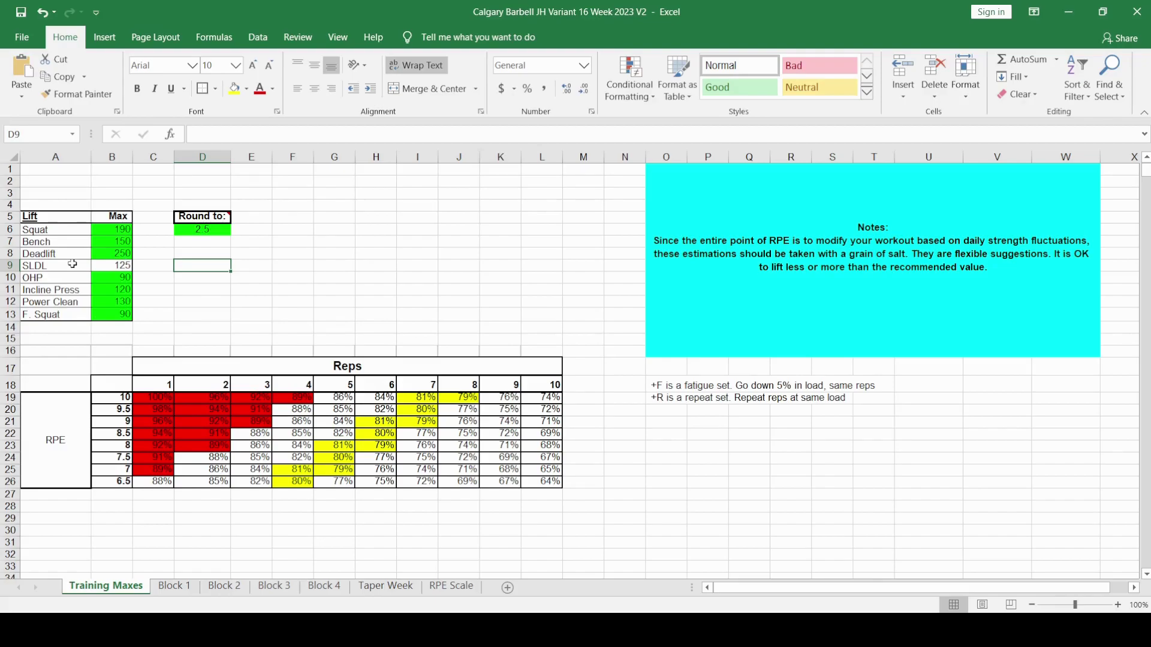
pyautogui.click(121, 265)
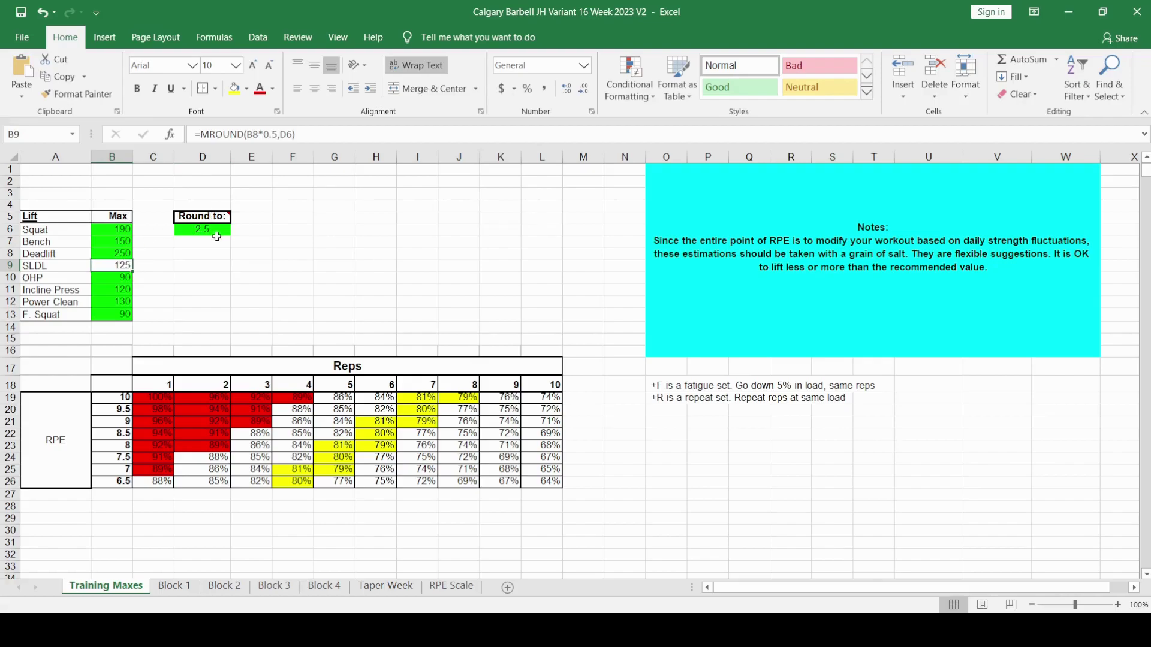
pyautogui.click(219, 229)
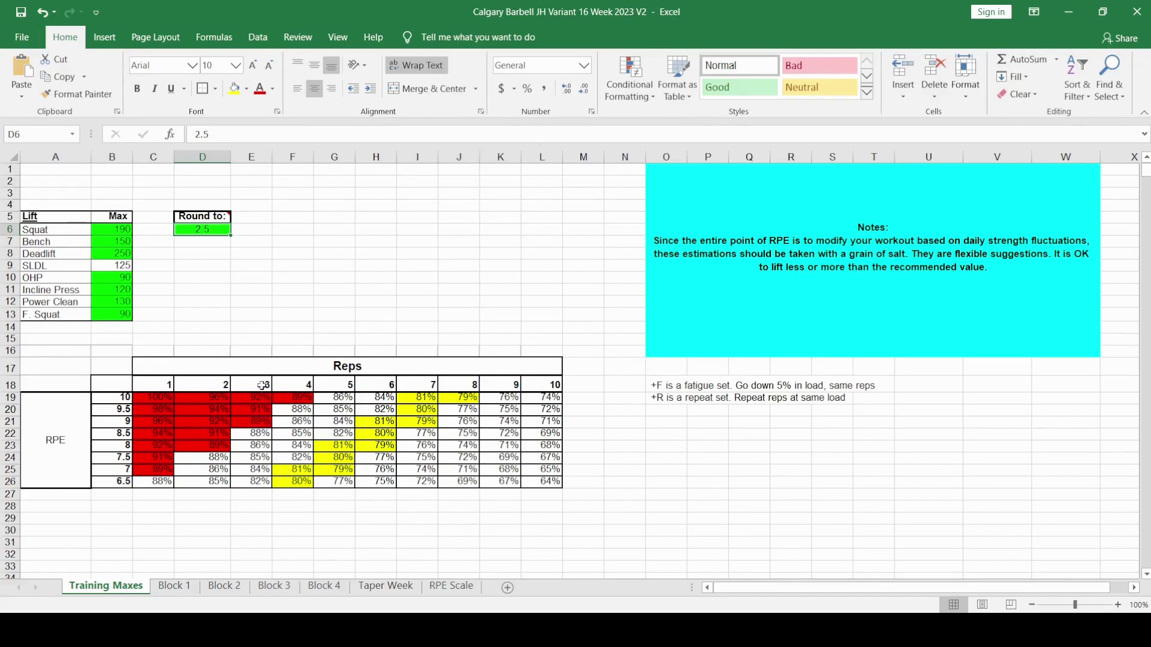
# Check the RPE 9 row's 89% value at 3 reps, then go to the RPE Scale sheet
pyautogui.moveTo(262, 422); pyautogui.dragTo(126, 422)
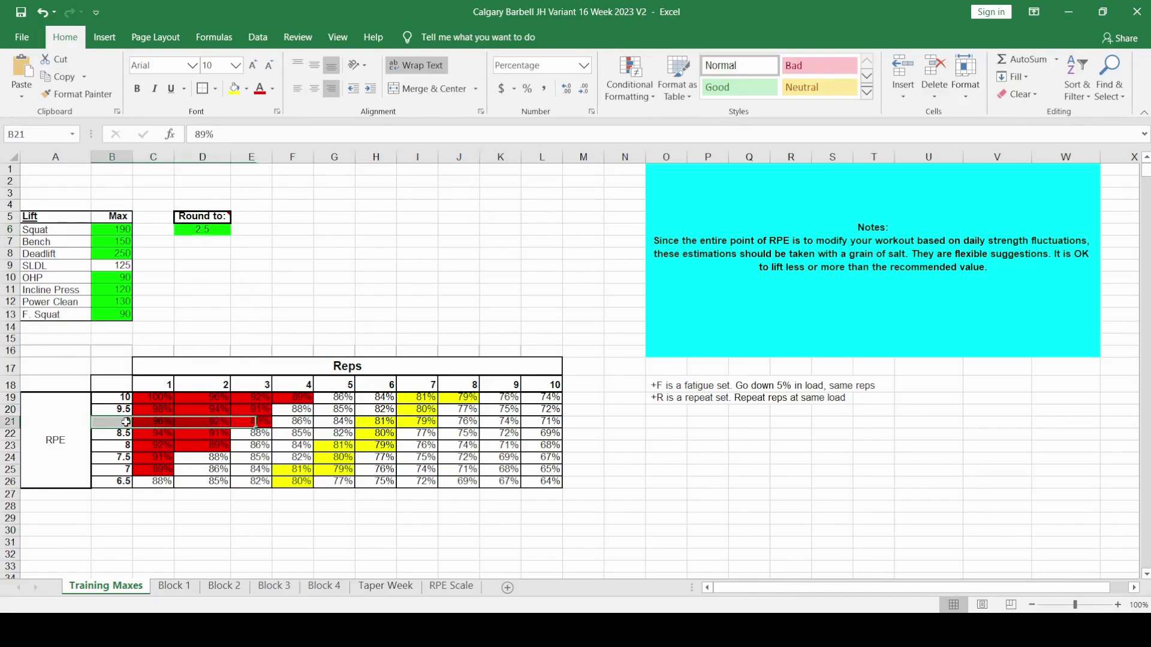
pyautogui.press('Escape')
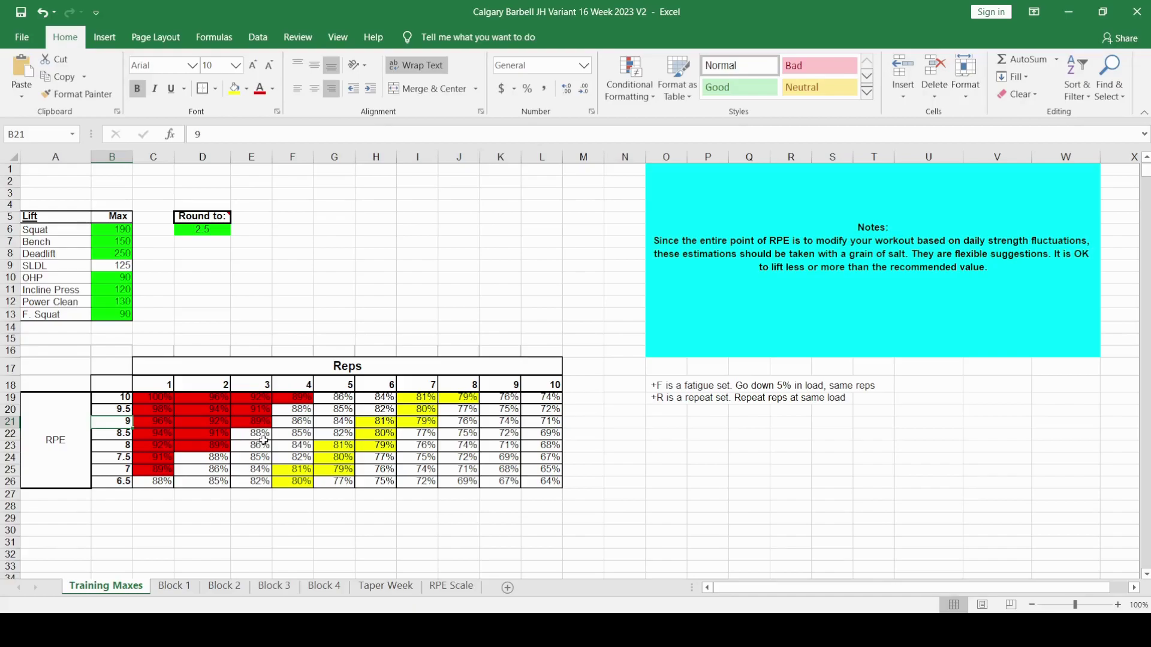
pyautogui.click(264, 424)
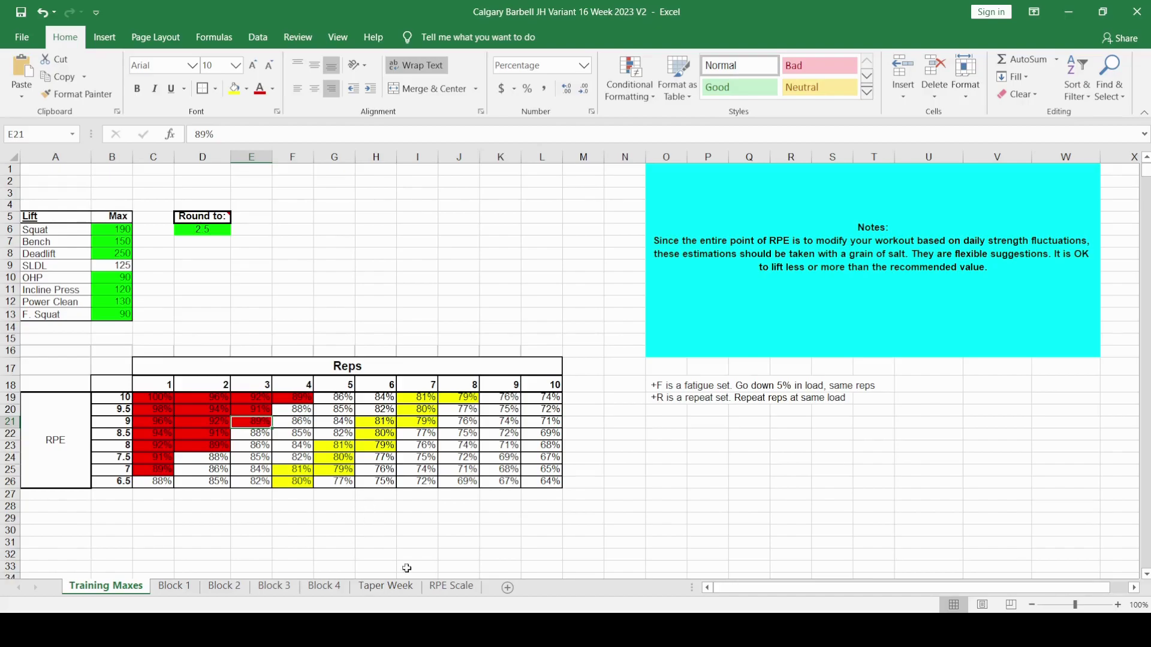
pyautogui.click(451, 585)
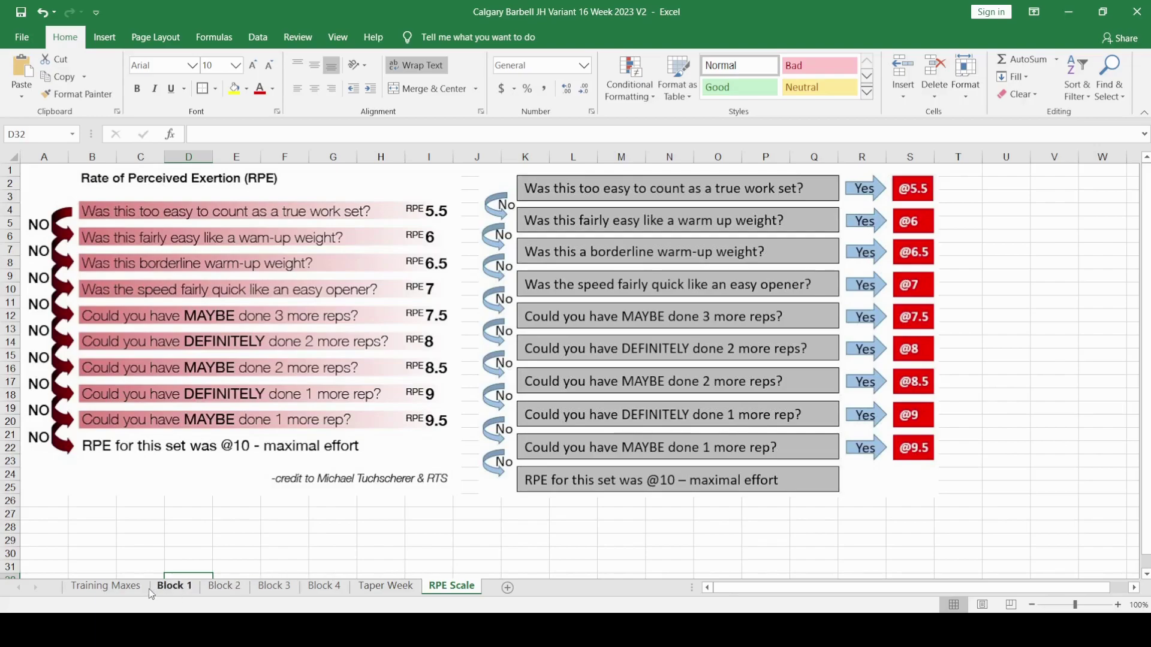
# Flip between the Training Maxes, Block 2 and RPE Scale sheets, ending on Training Maxes
pyautogui.click(106, 585)
pyautogui.click(543, 499)
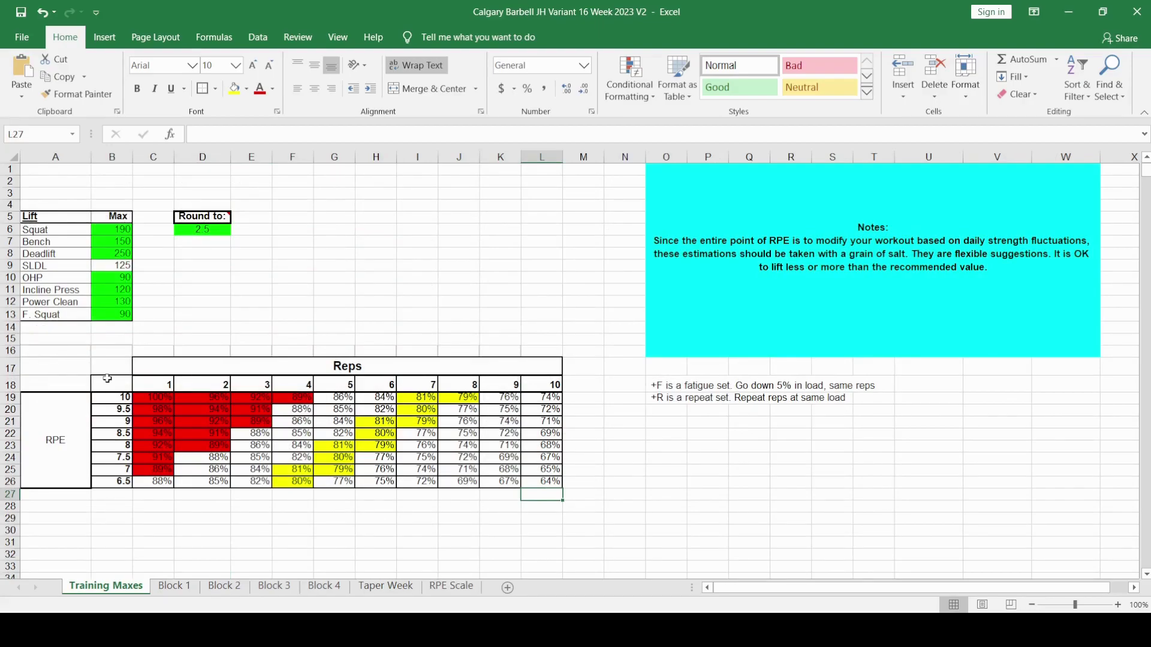
pyautogui.click(224, 586)
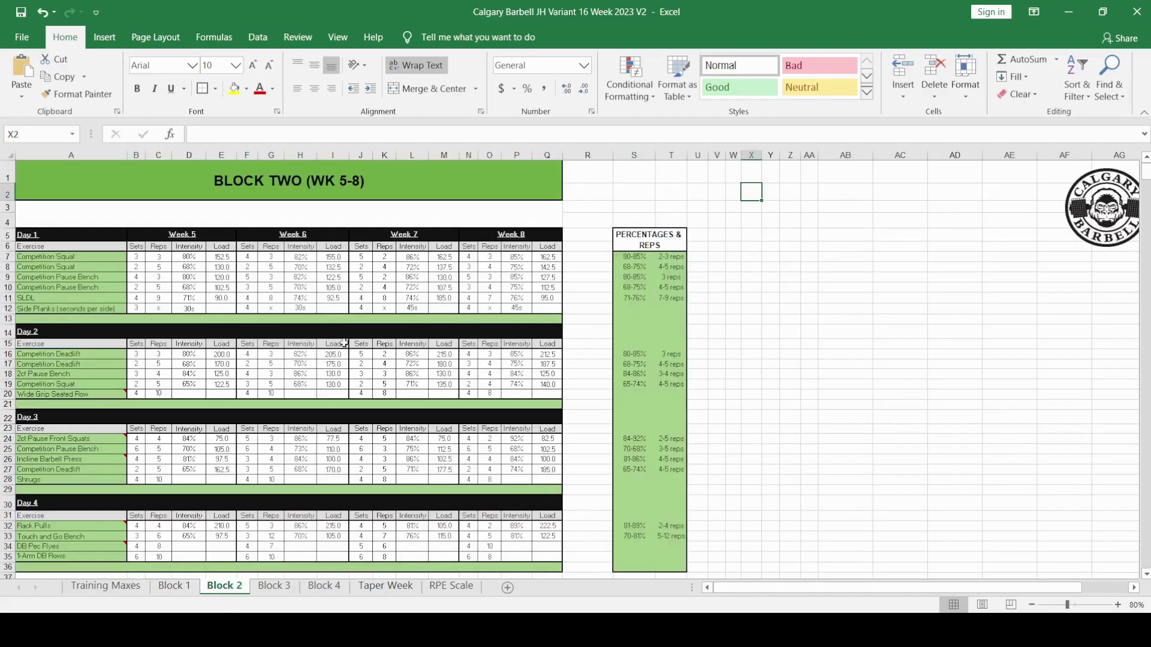
pyautogui.click(106, 587)
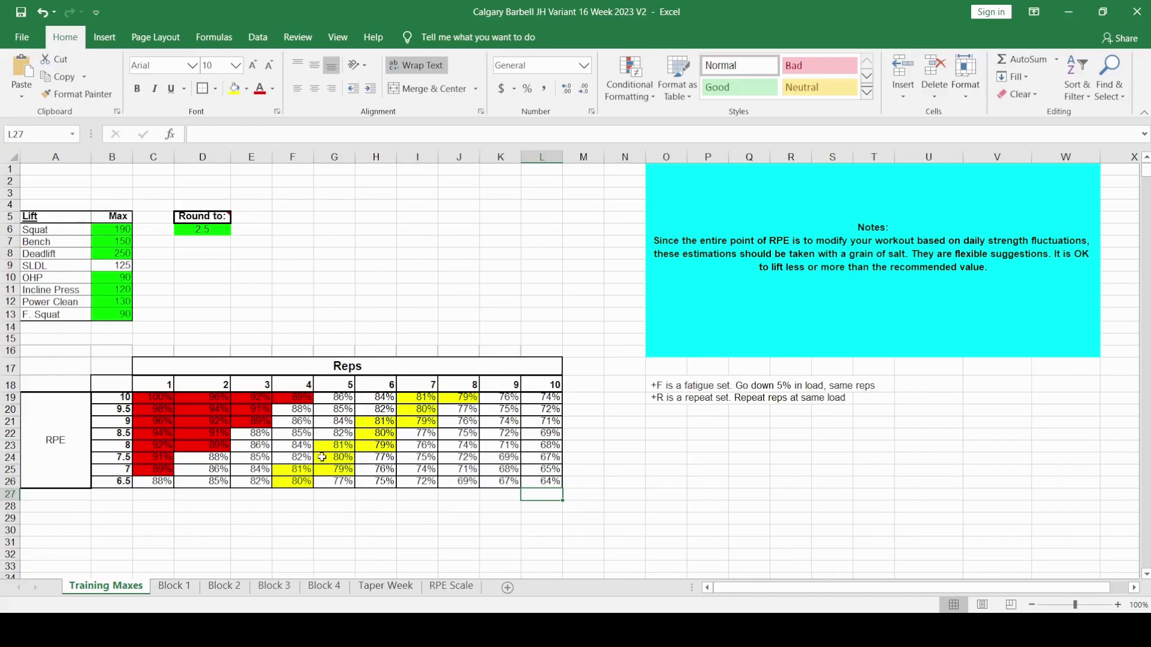
pyautogui.click(460, 588)
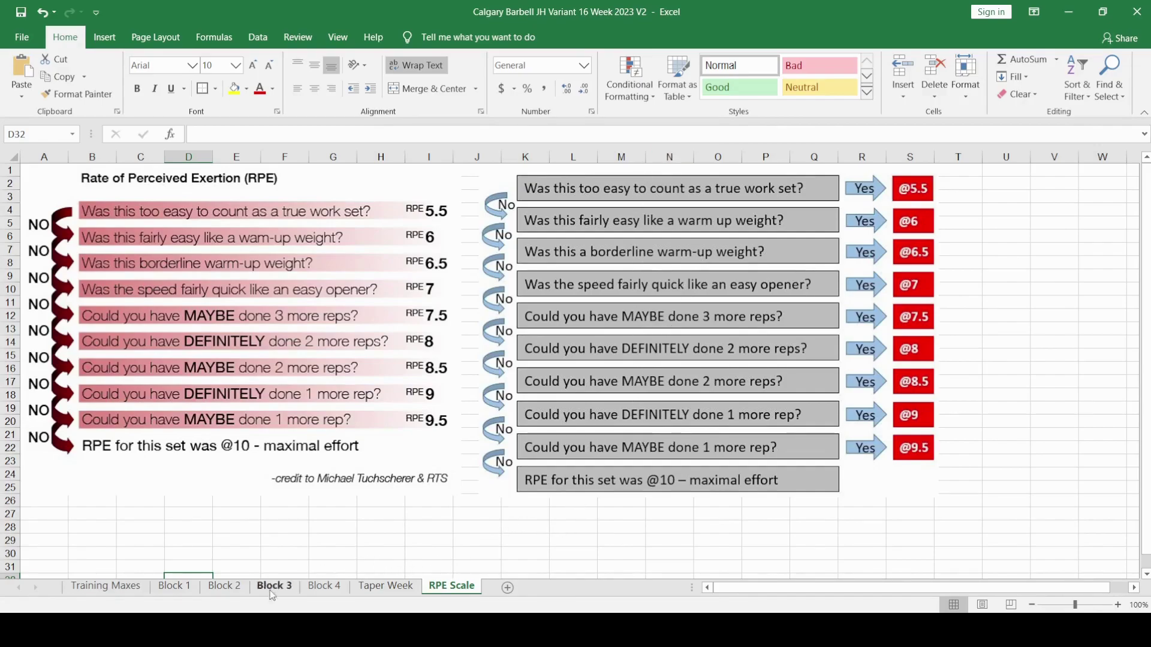
pyautogui.click(123, 587)
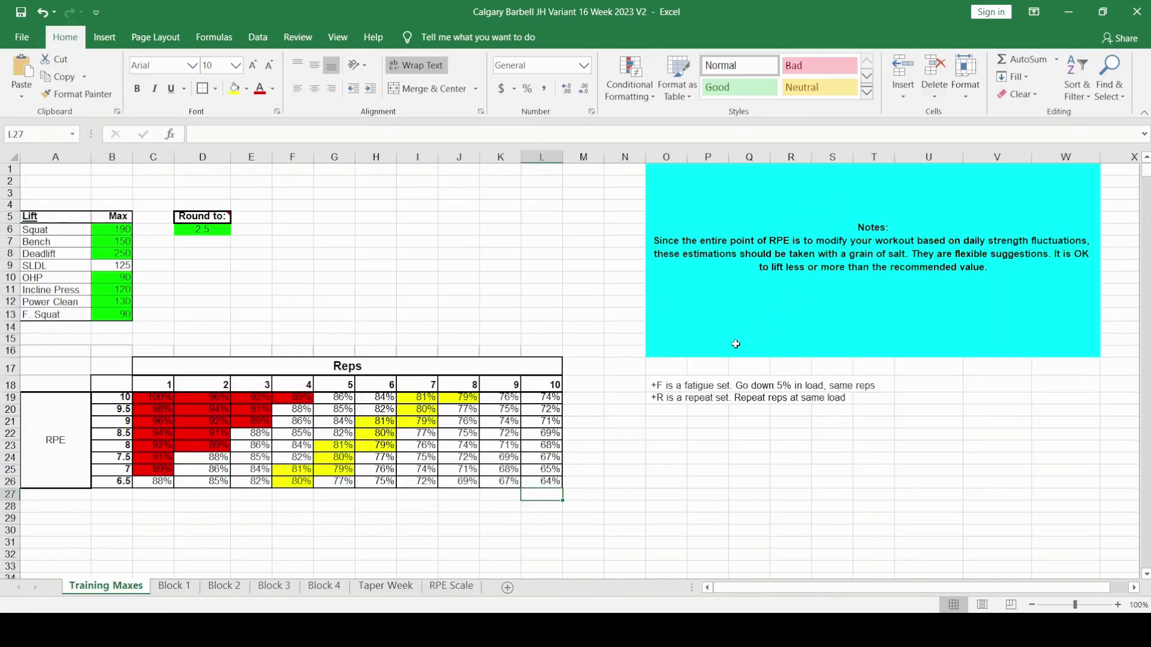
pyautogui.click(763, 274)
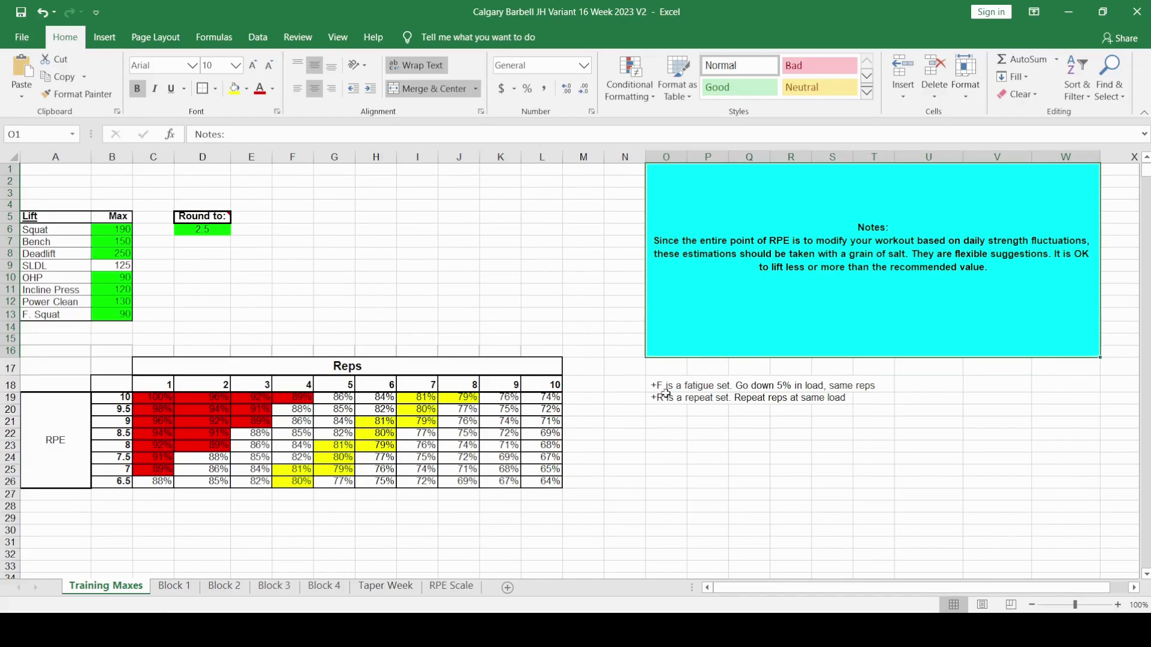
pyautogui.click(805, 423)
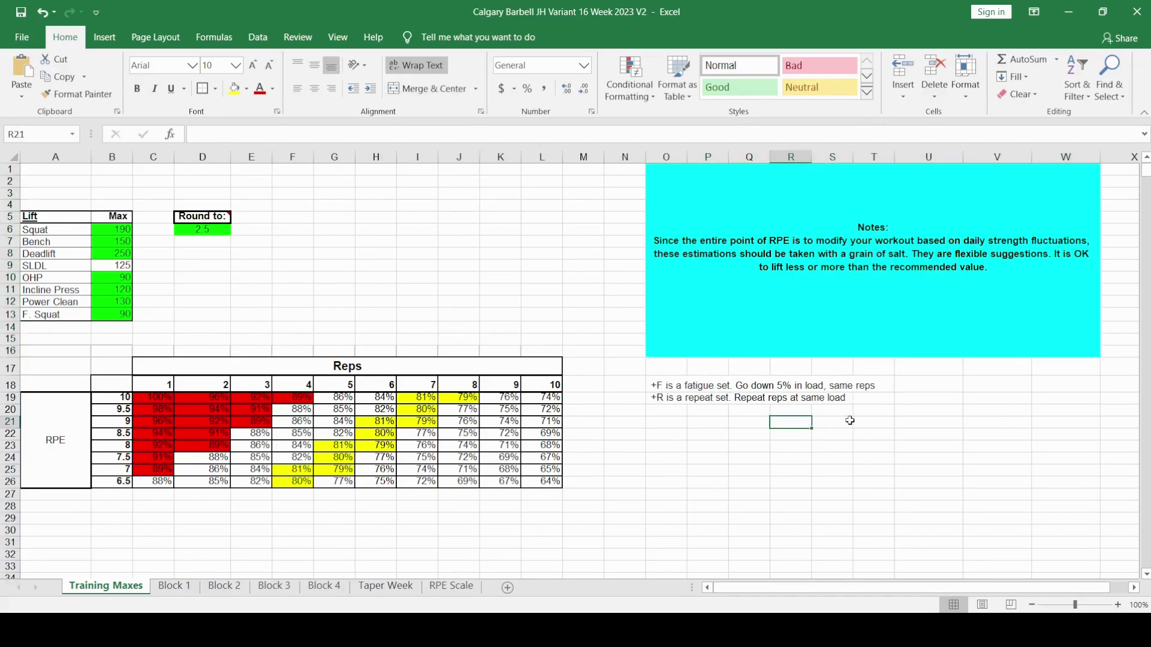
pyautogui.click(676, 414)
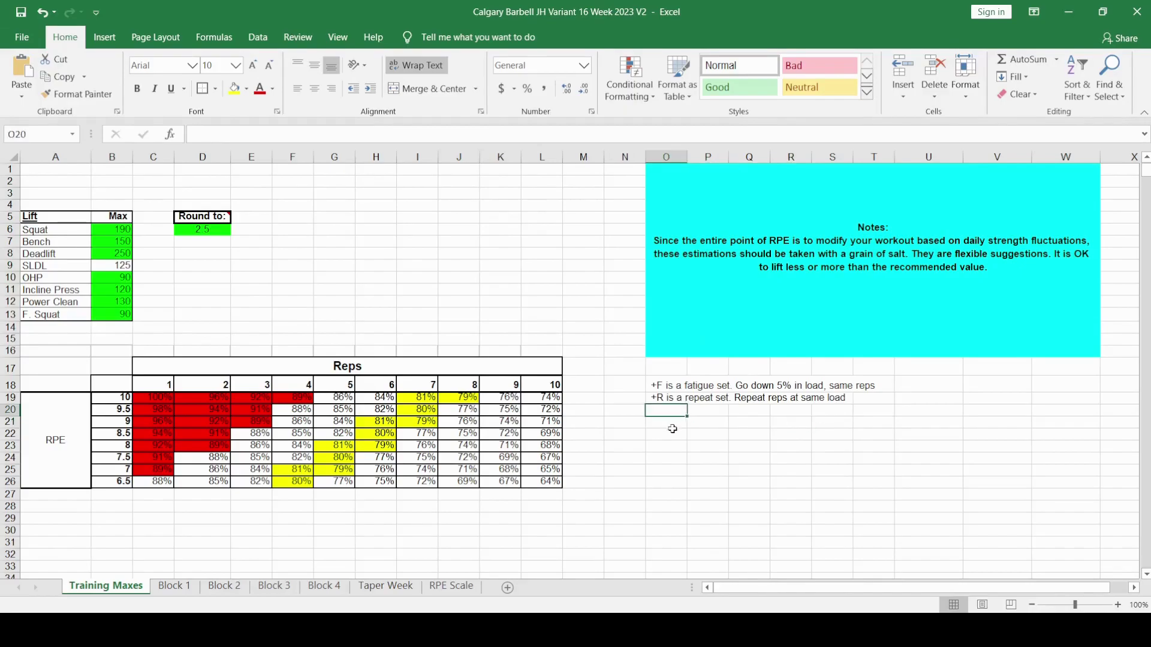
# Glance at the TAPER WEEK title, then settle on the Block 1 weeks 1–4 sheet
pyautogui.click(186, 589)
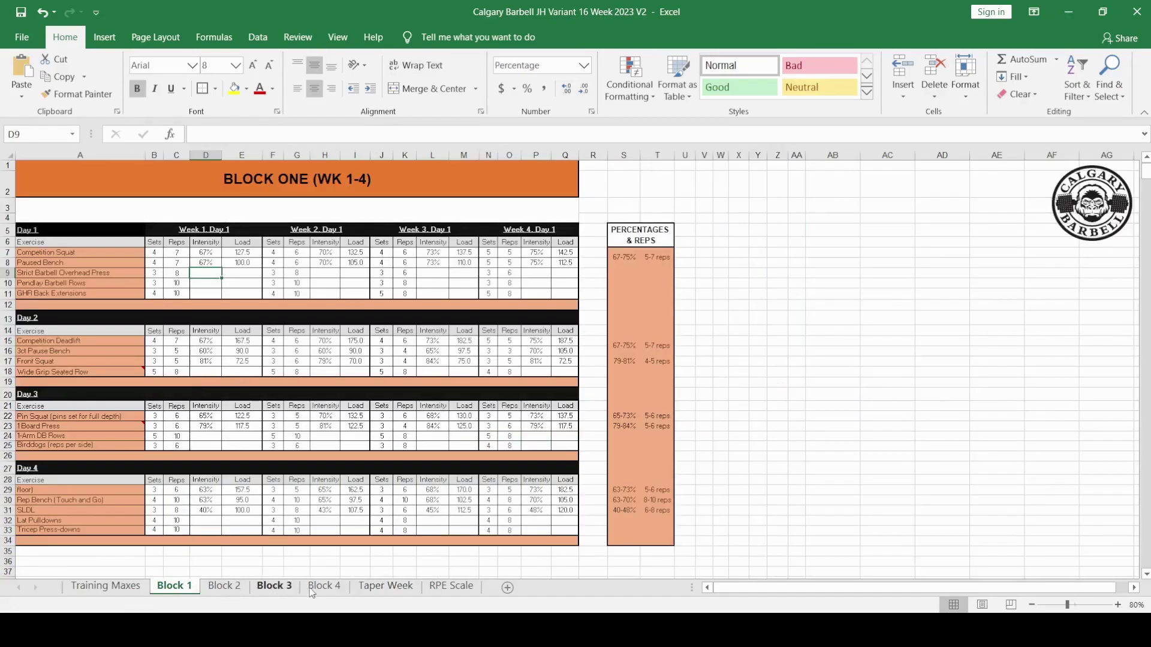
pyautogui.click(385, 588)
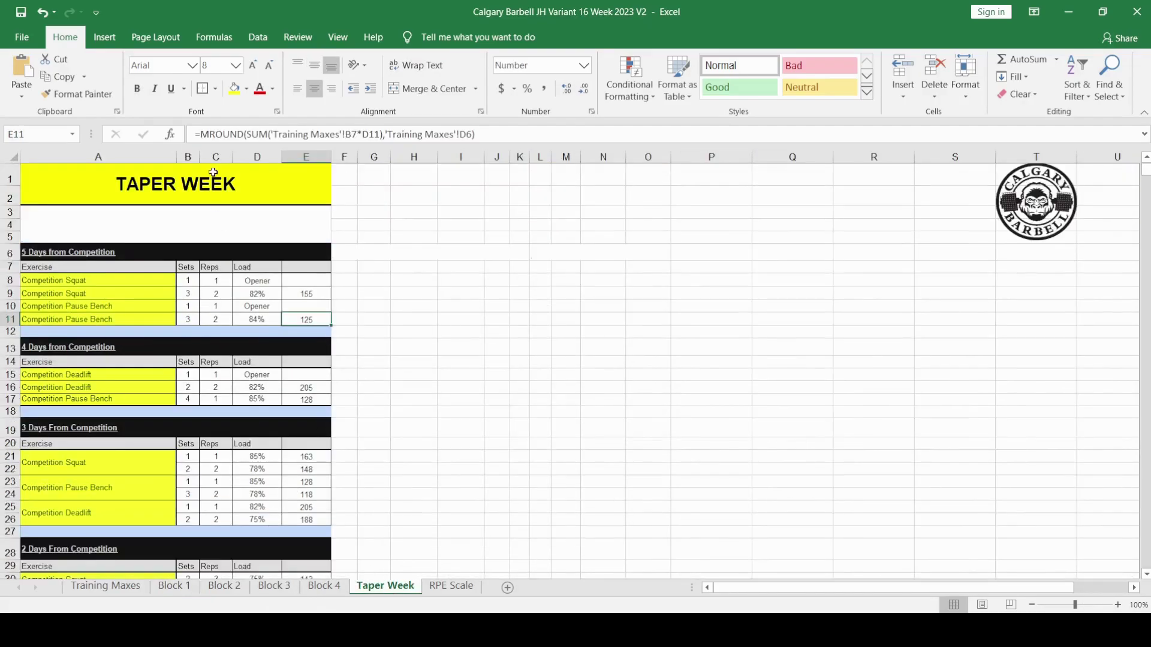
pyautogui.click(211, 173)
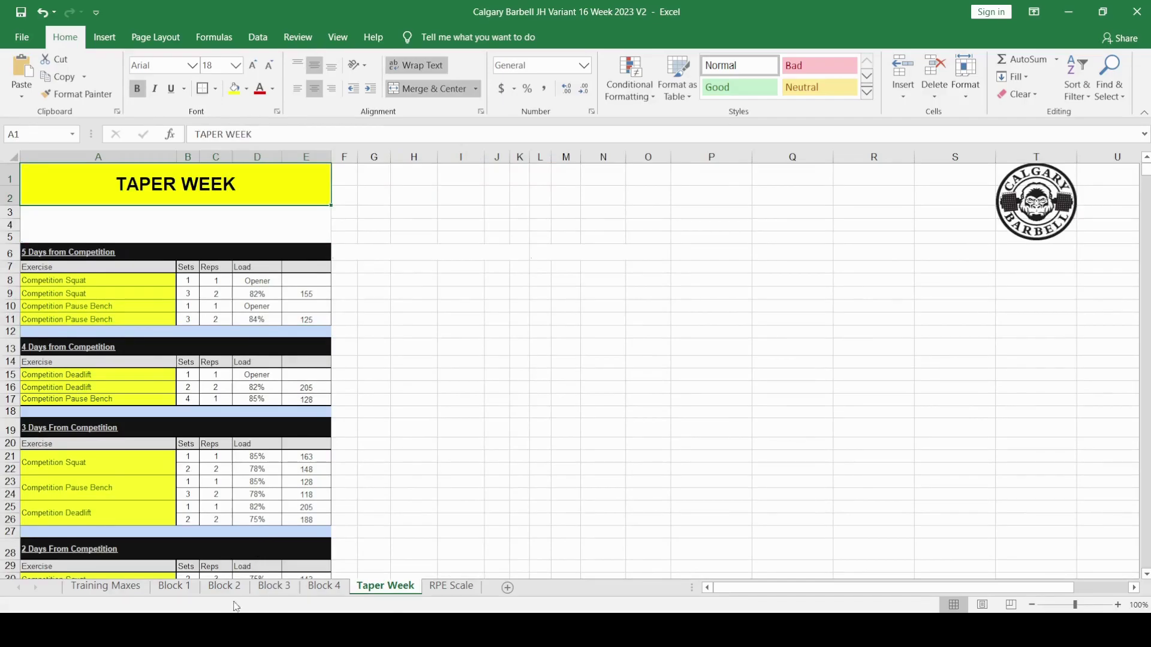
pyautogui.click(193, 588)
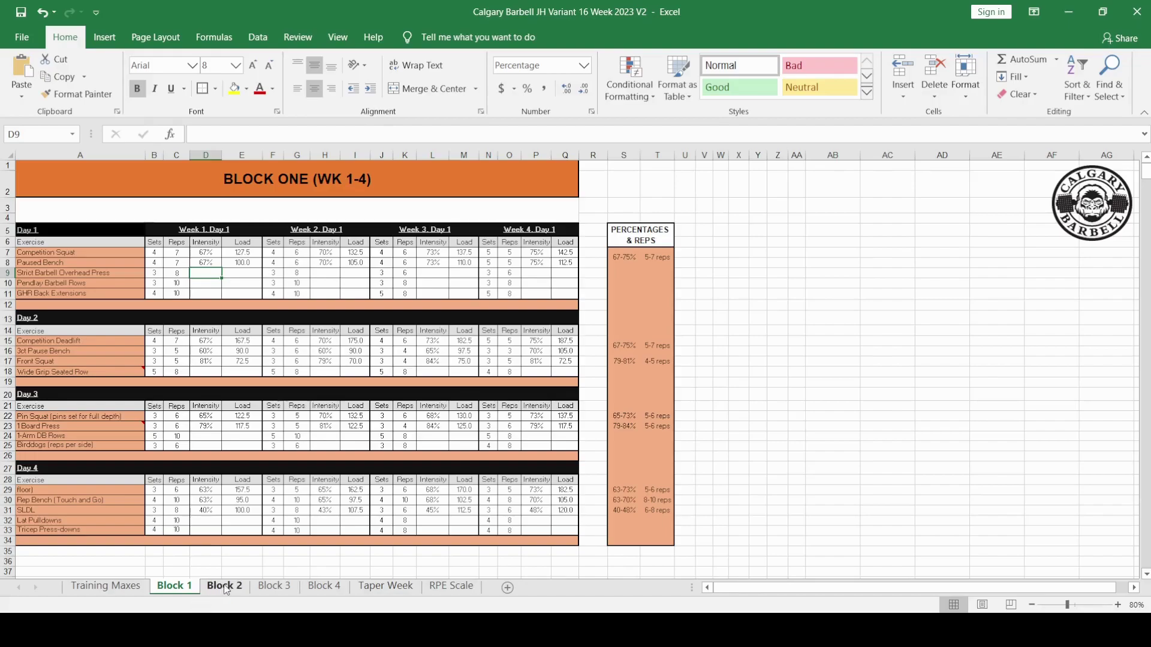
pyautogui.click(777, 362)
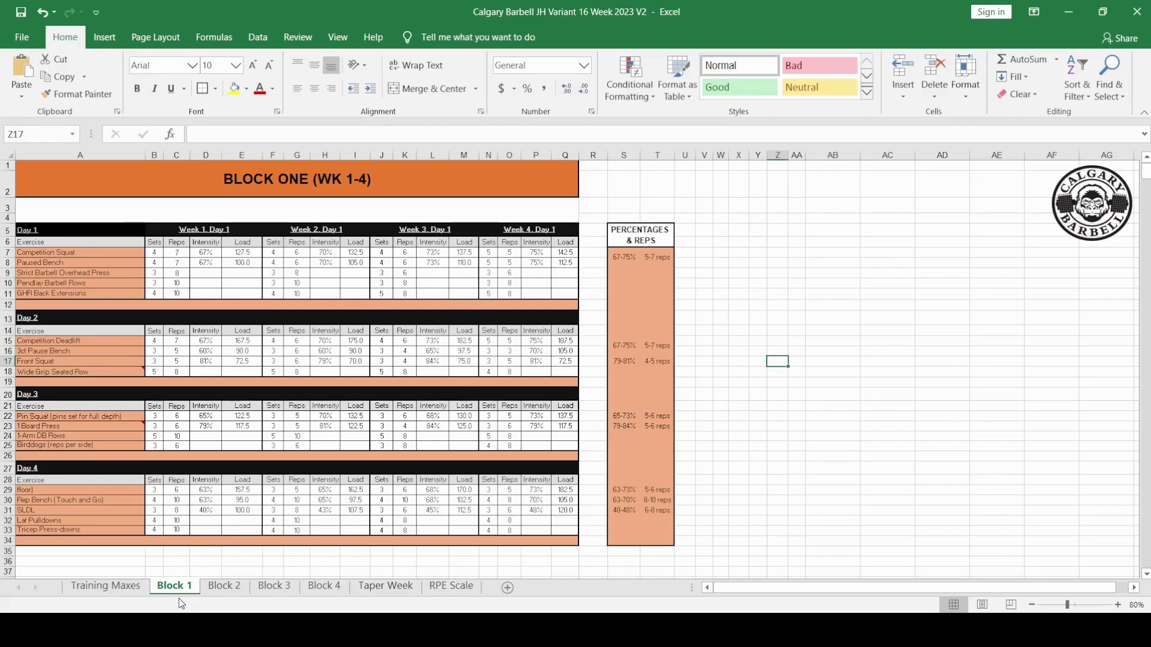
pyautogui.click(665, 189)
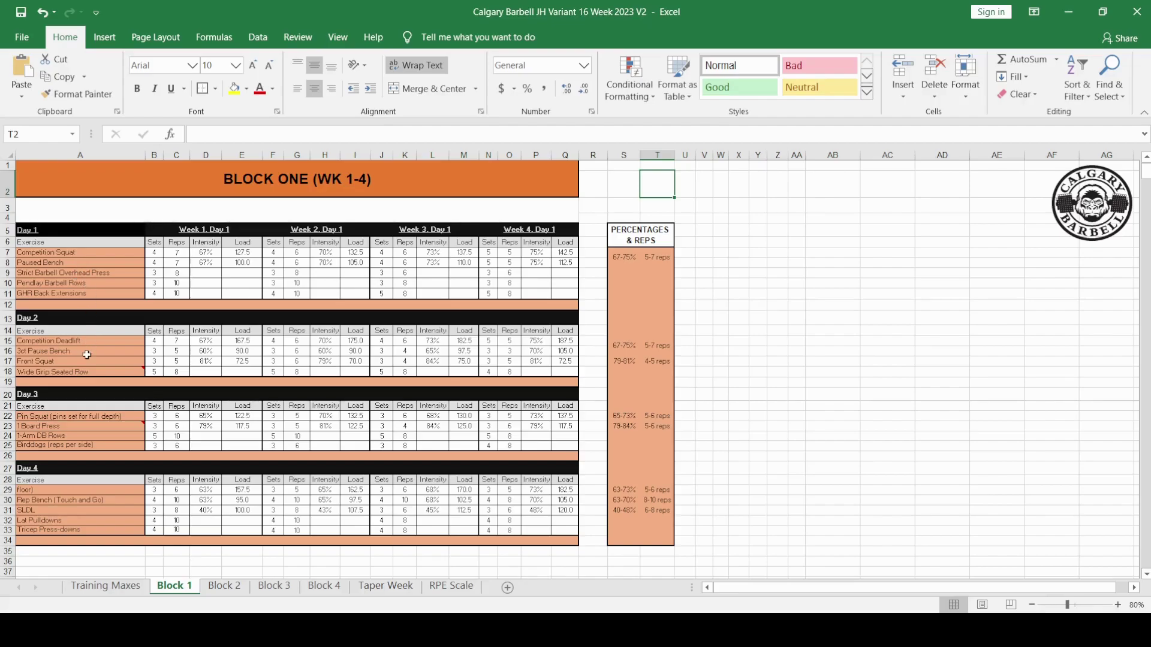
pyautogui.moveTo(96, 370)
pyautogui.click(236, 243)
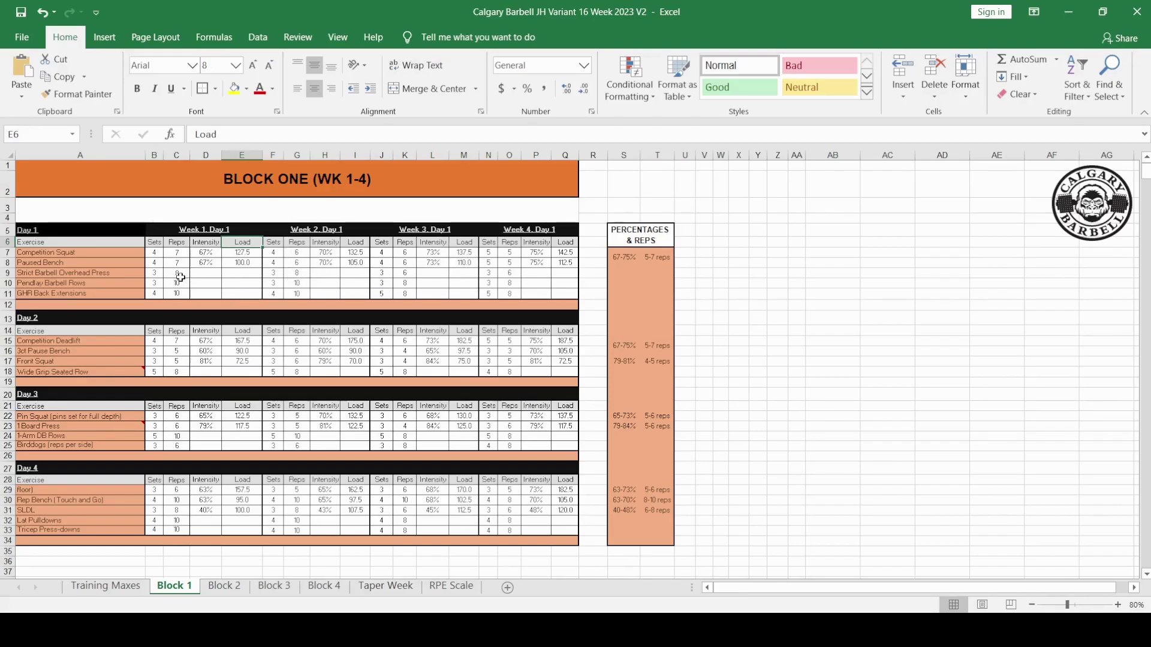
pyautogui.click(77, 265)
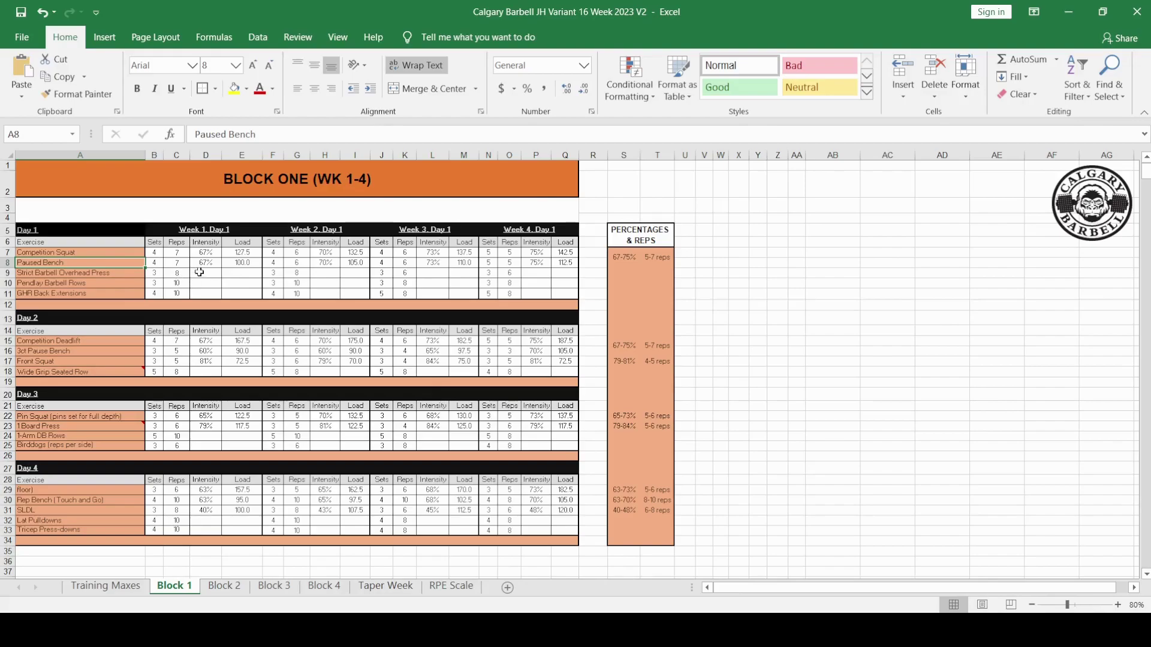
pyautogui.click(202, 273)
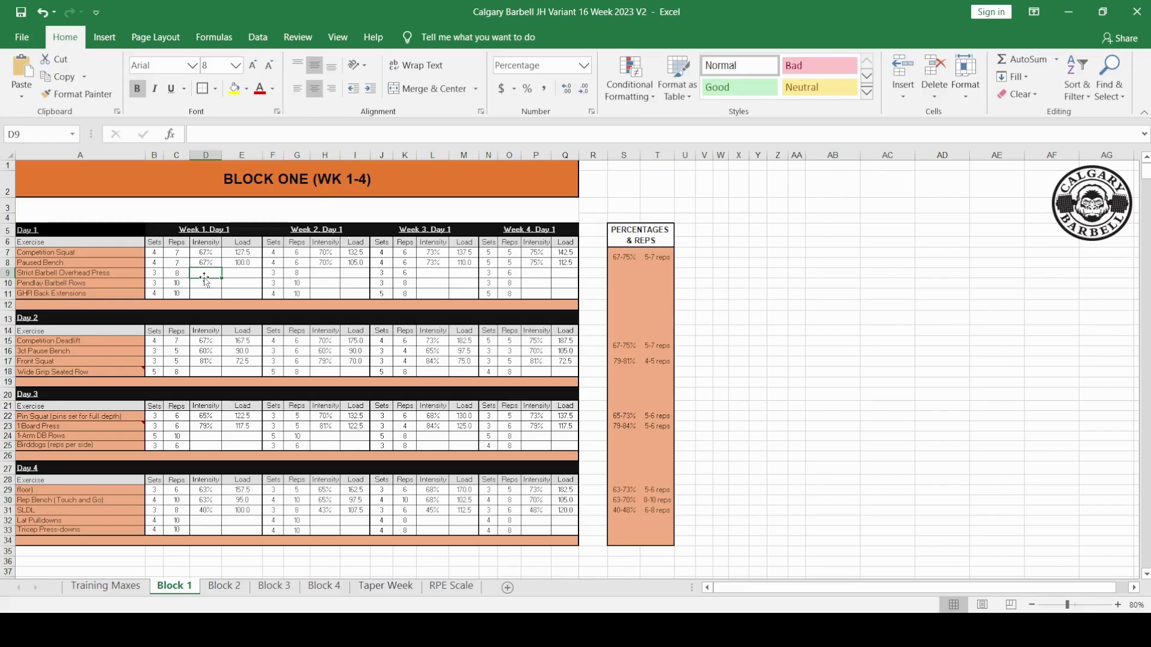
pyautogui.click(86, 284)
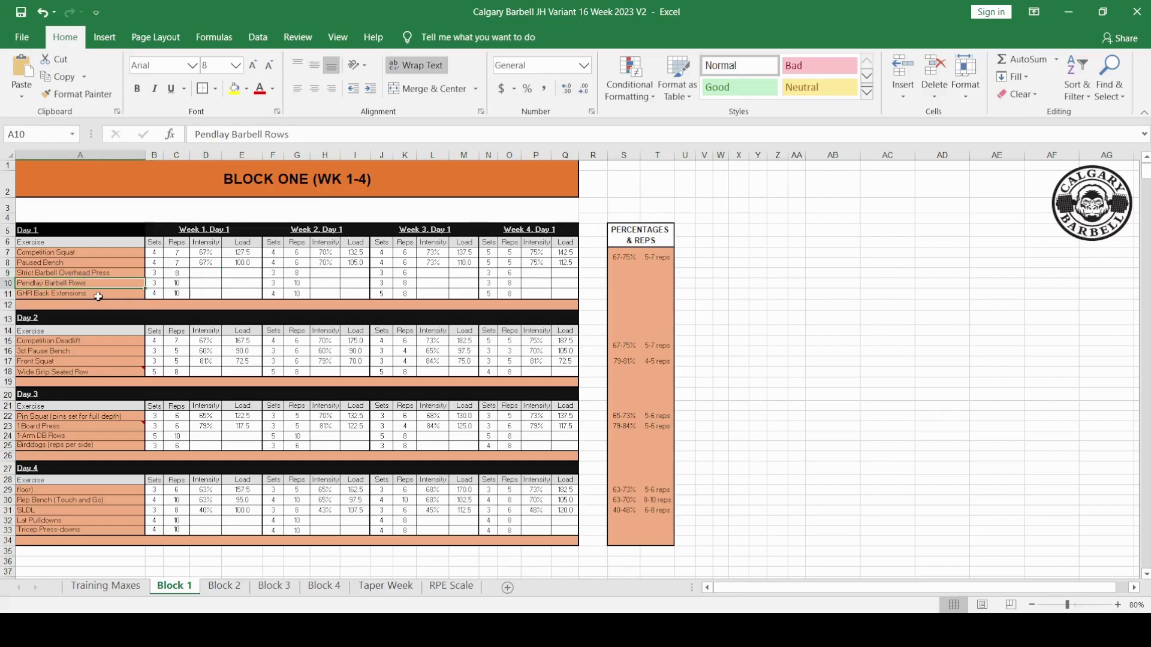
pyautogui.click(96, 294)
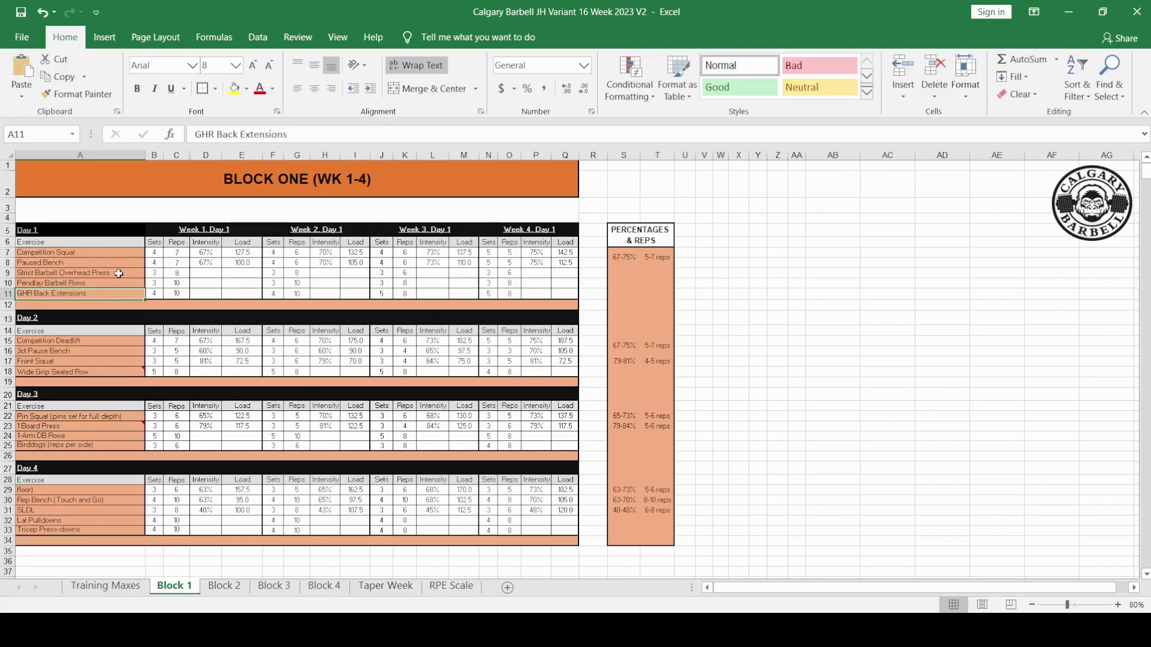
pyautogui.click(99, 372)
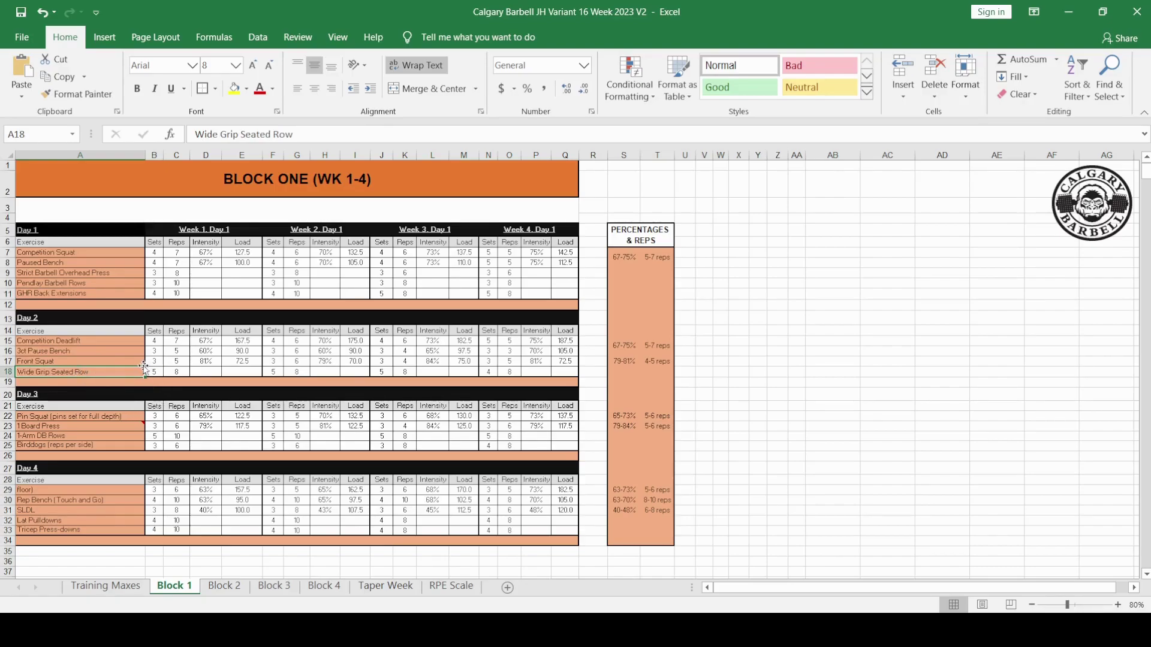
pyautogui.moveTo(139, 370)
pyautogui.click(69, 418)
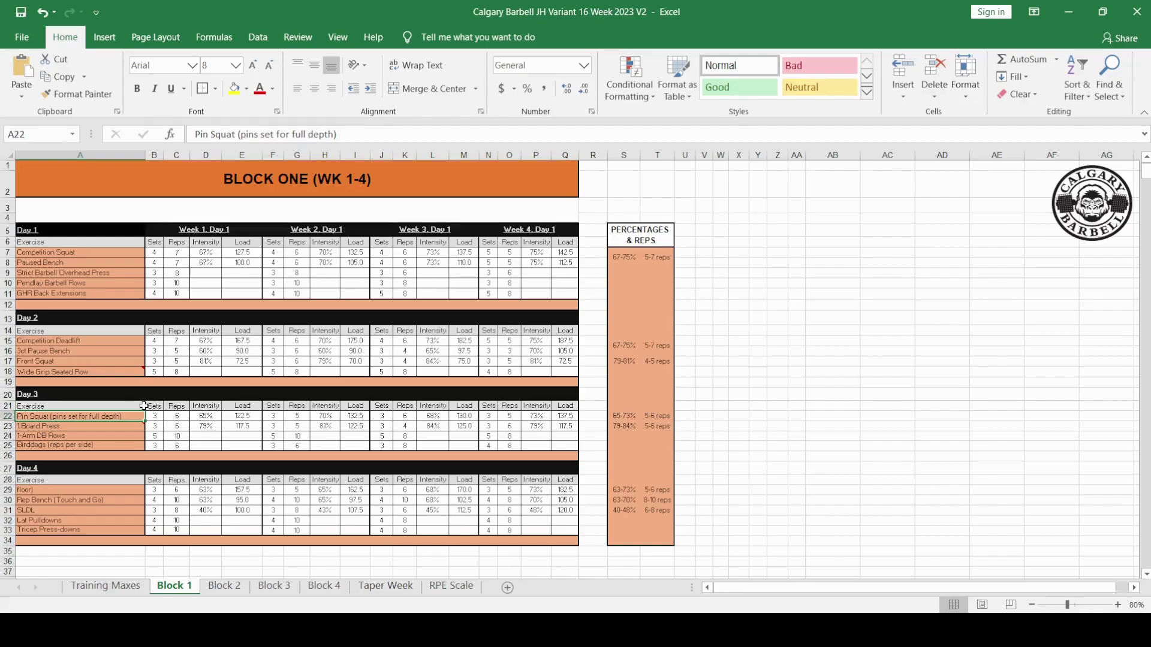
pyautogui.click(77, 428)
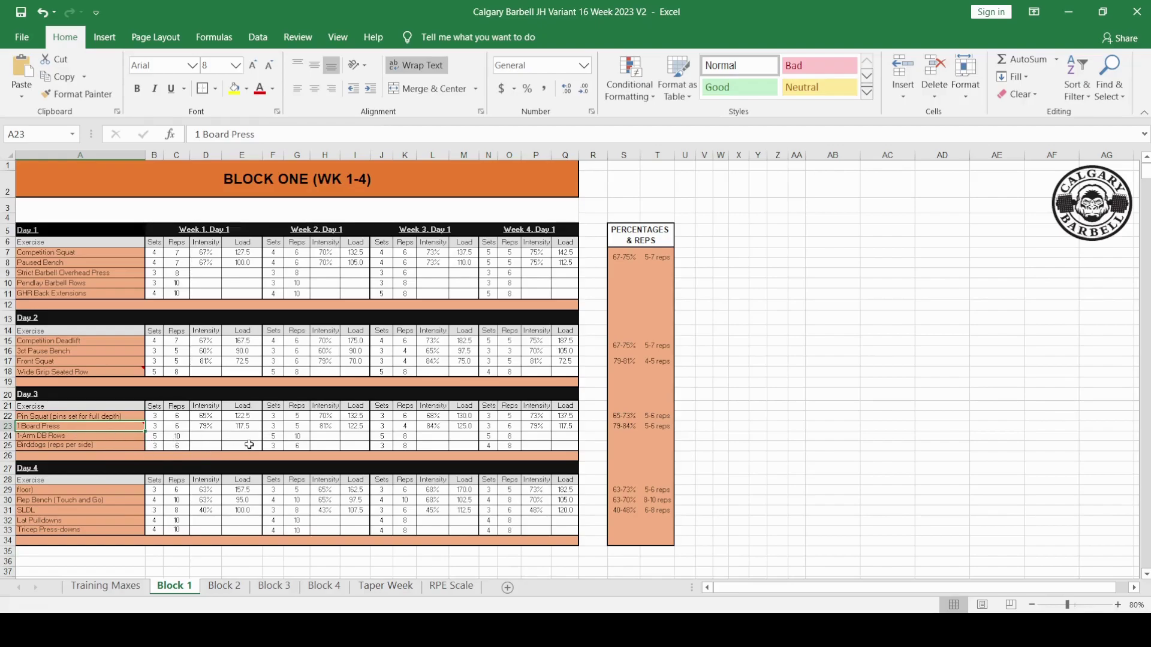
pyautogui.click(92, 446)
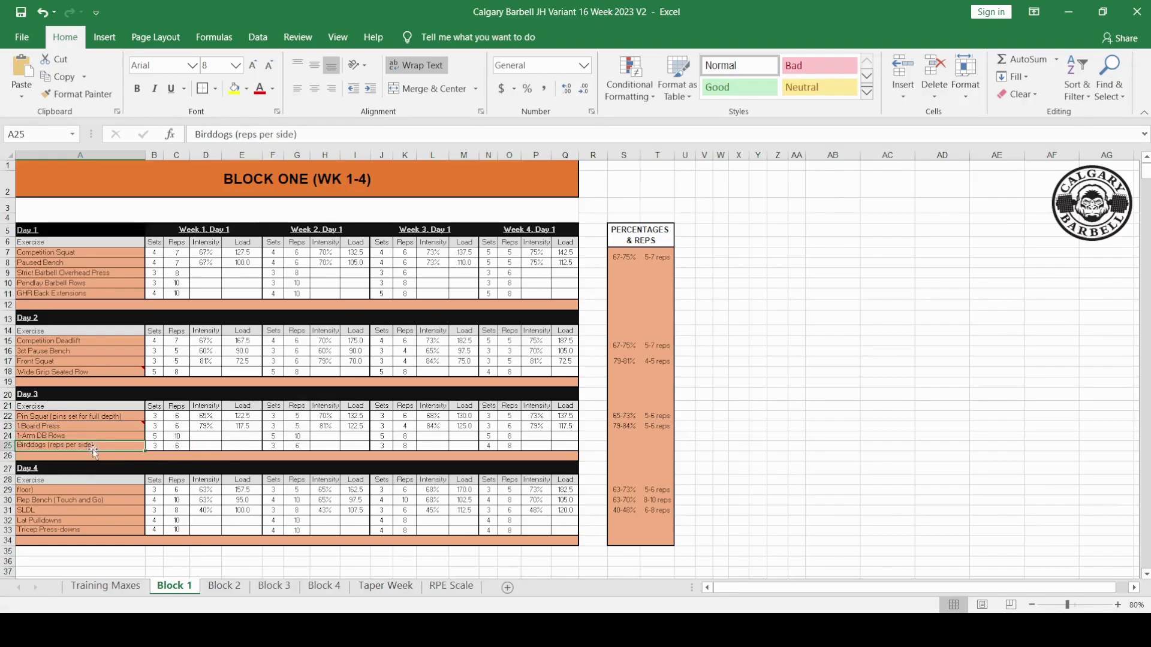
pyautogui.click(65, 433)
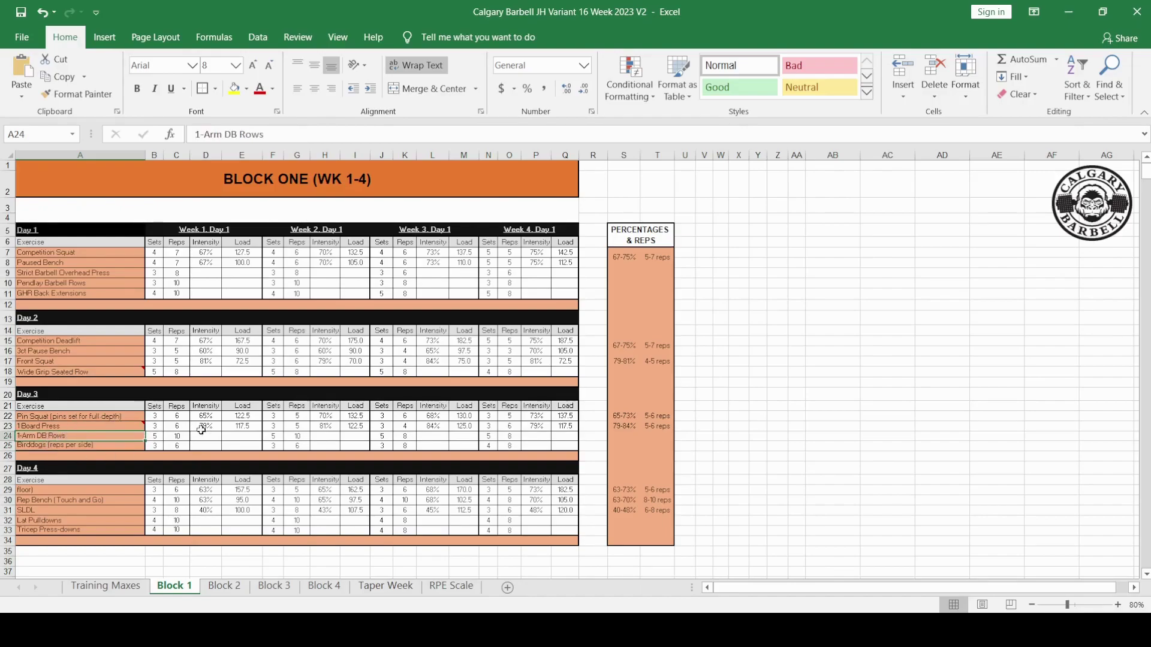
pyautogui.click(92, 427)
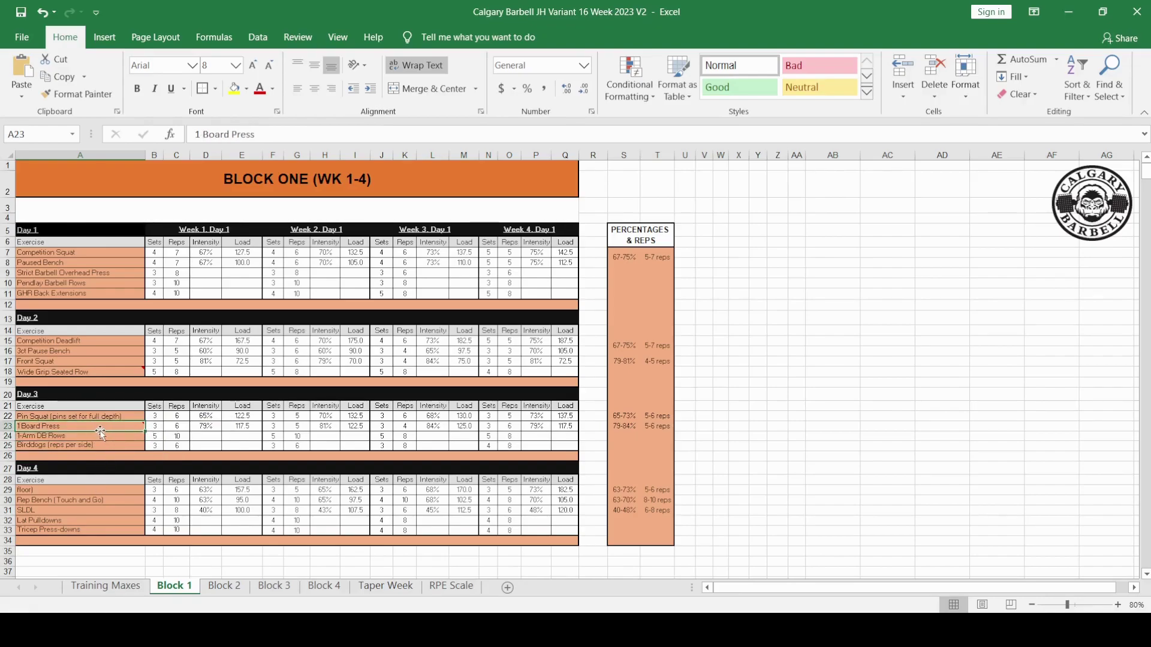
# Turn off wrapping for the 2ct Pause Deadlift name and widen column A slightly
pyautogui.scroll(-1, 157, 455)
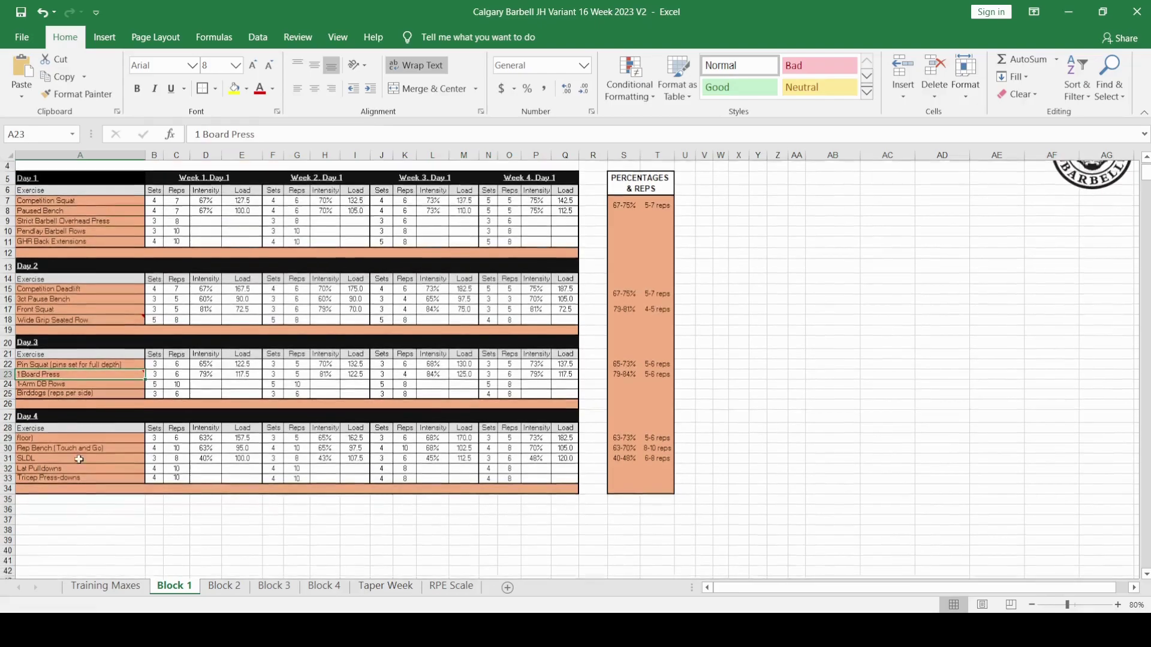
pyautogui.click(52, 438)
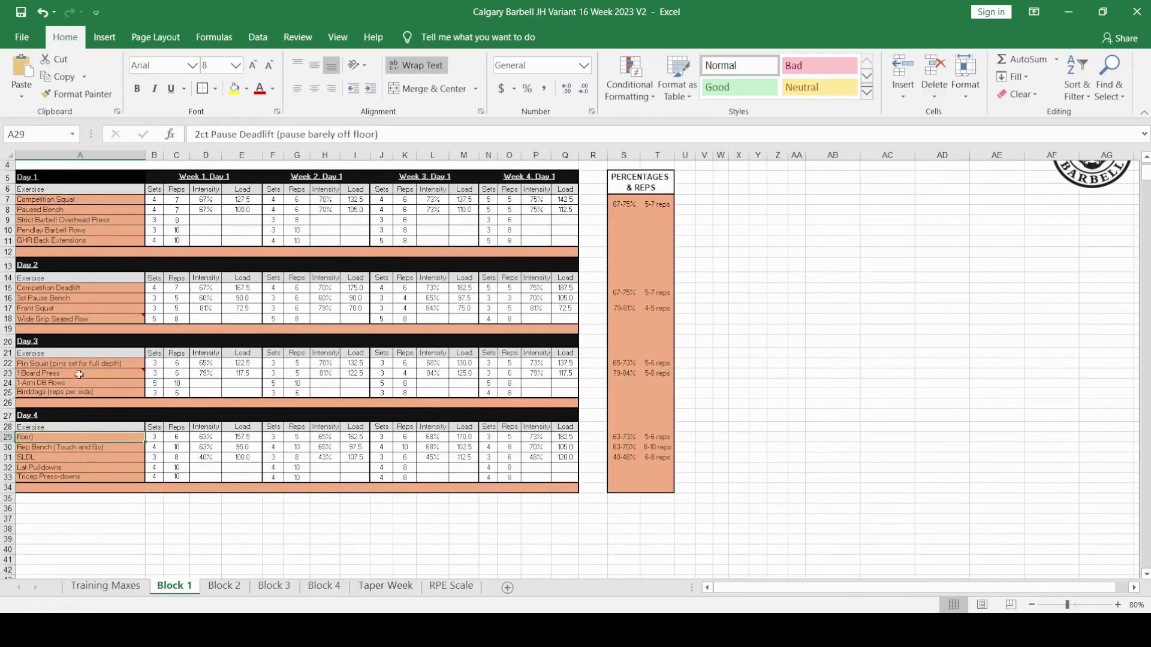
pyautogui.click(416, 65)
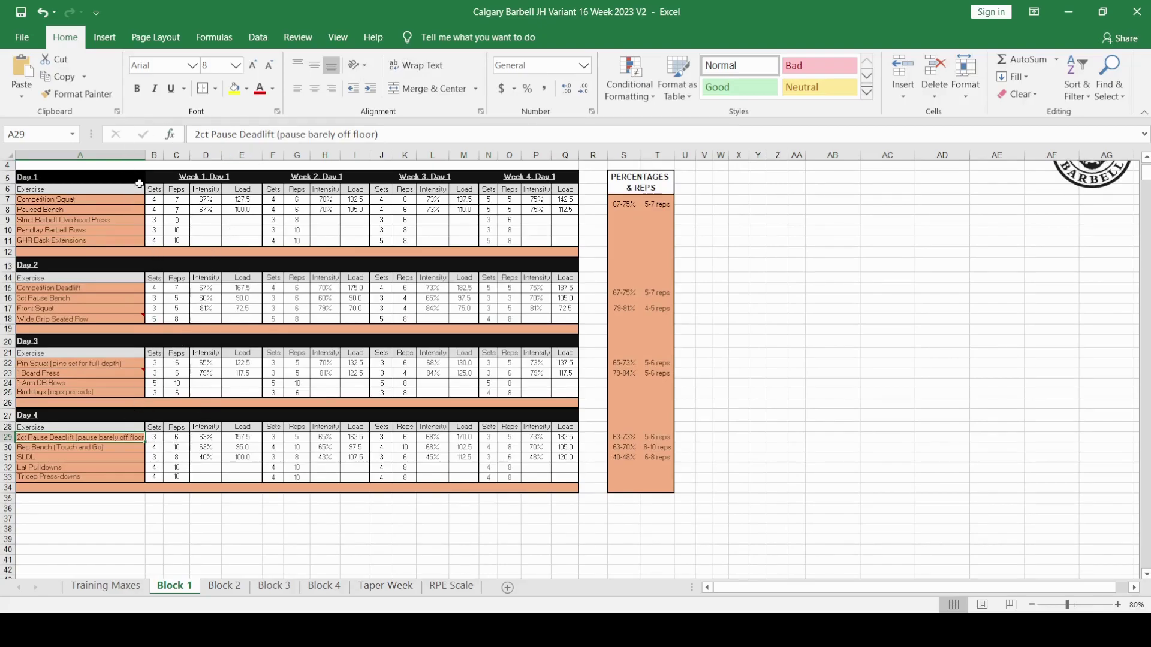
pyautogui.moveTo(147, 158); pyautogui.dragTo(151, 158)
# Review the Day 4 cells SLDL, Rep Bench (Touch and Go), Lat Pulldowns and Tricep Press-downs
pyautogui.click(92, 459)
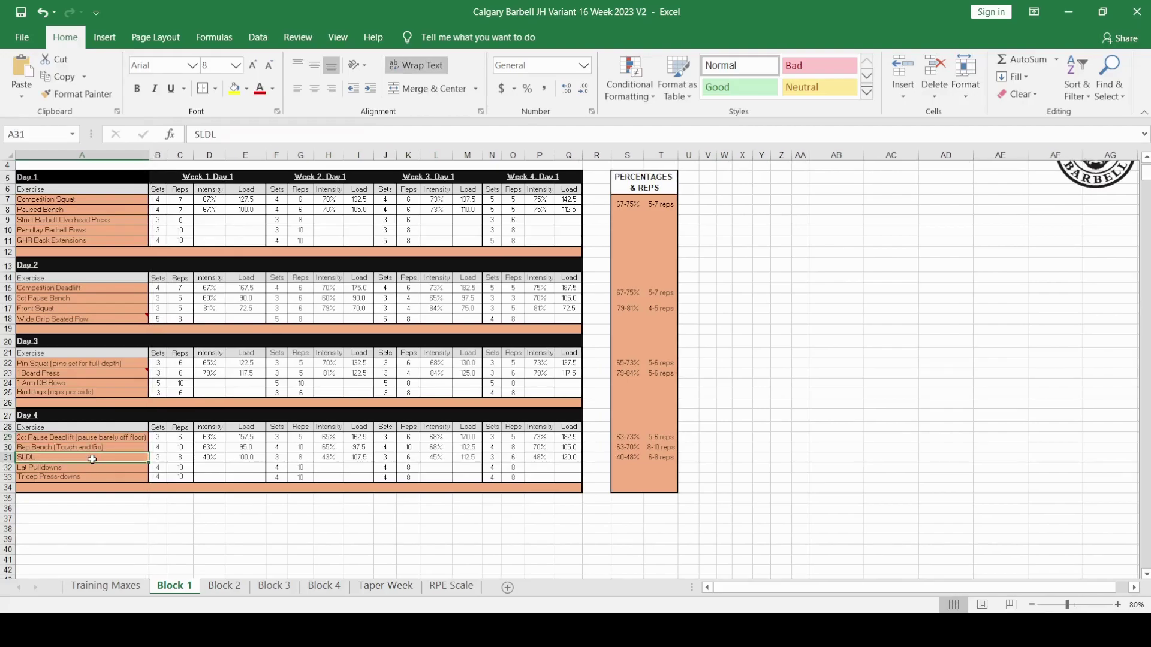
pyautogui.click(118, 445)
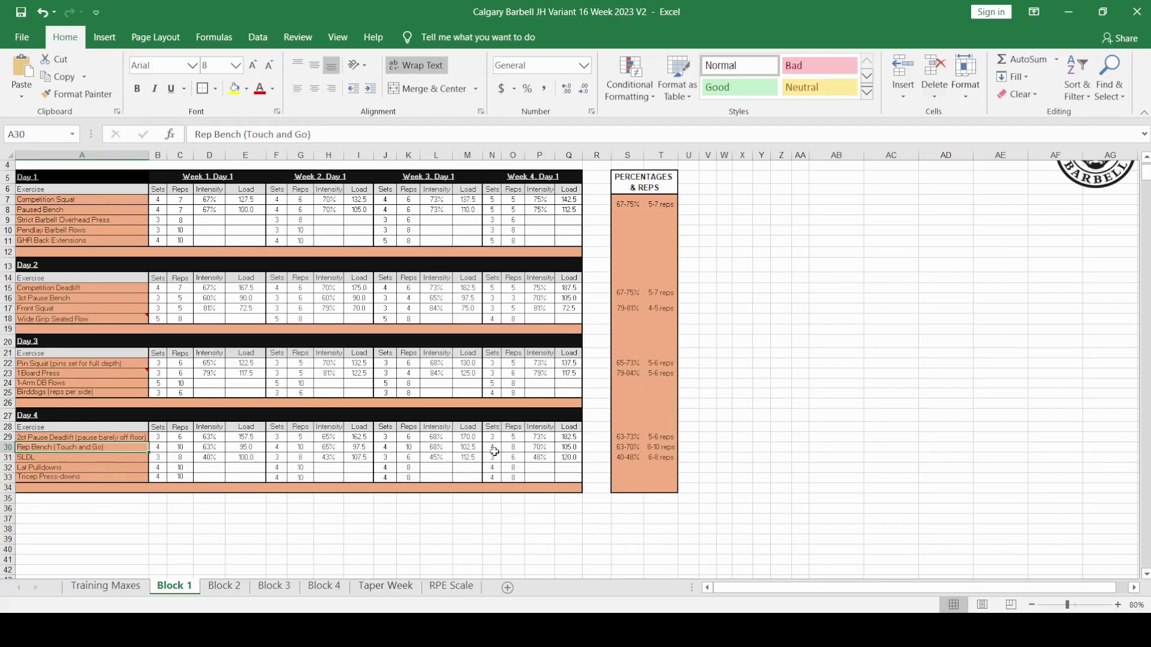
pyautogui.click(72, 458)
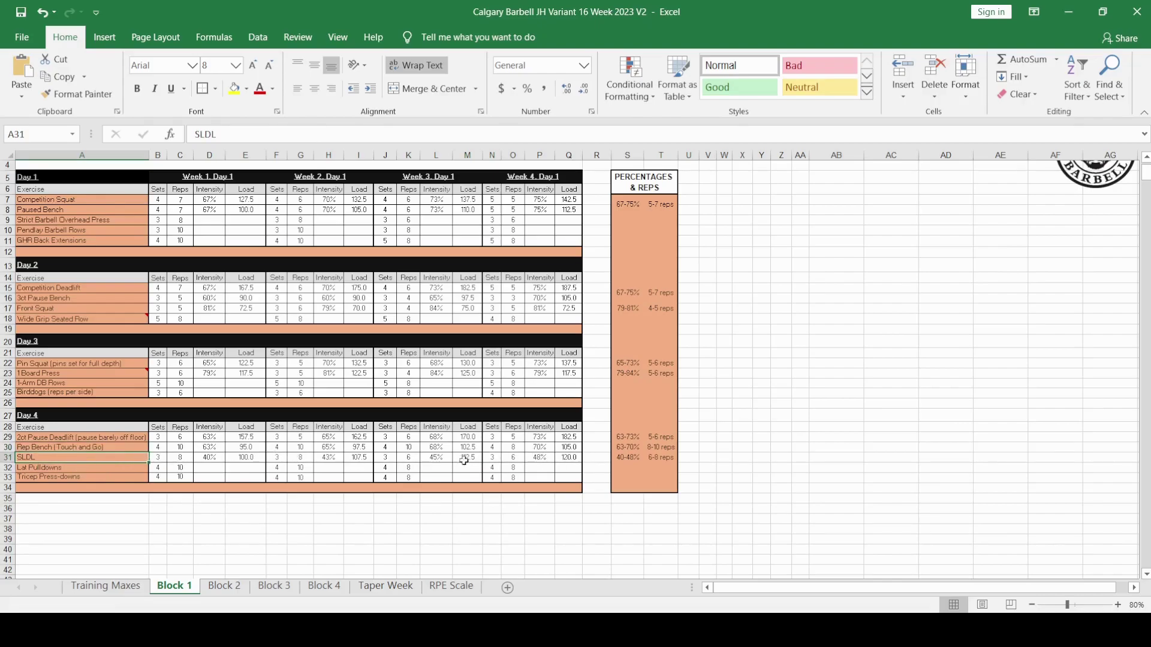
pyautogui.click(90, 467)
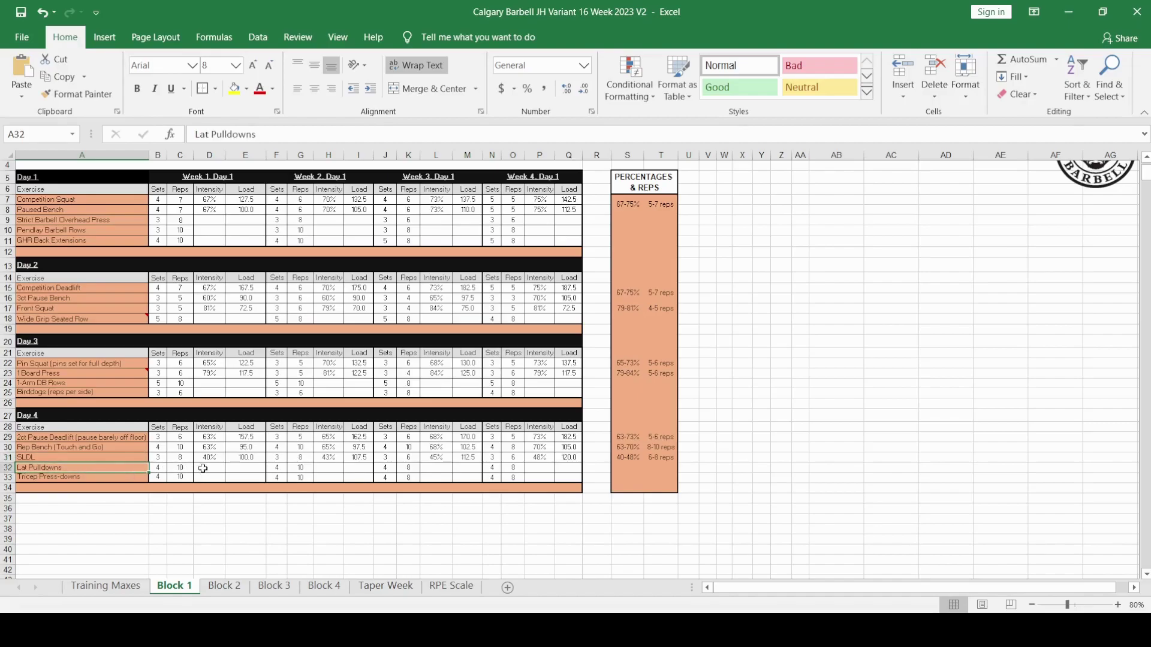
pyautogui.click(104, 477)
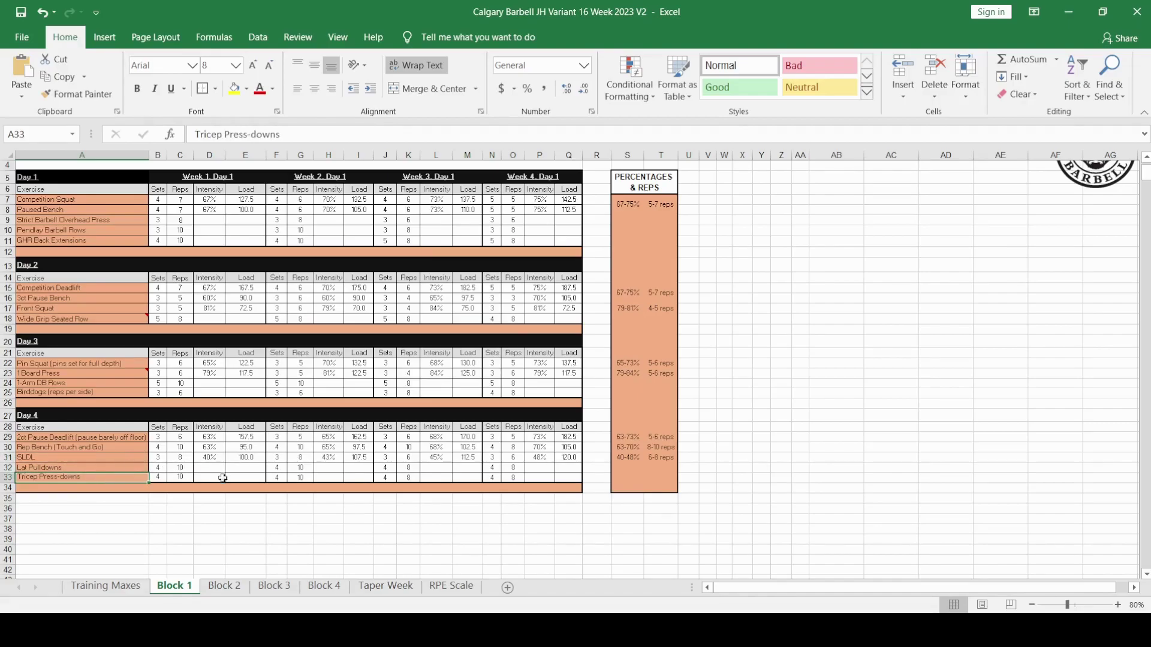
pyautogui.scroll(1, 222, 477)
# Open Block 2 and select the Competition Pause Bench cell in row 9
pyautogui.click(226, 586)
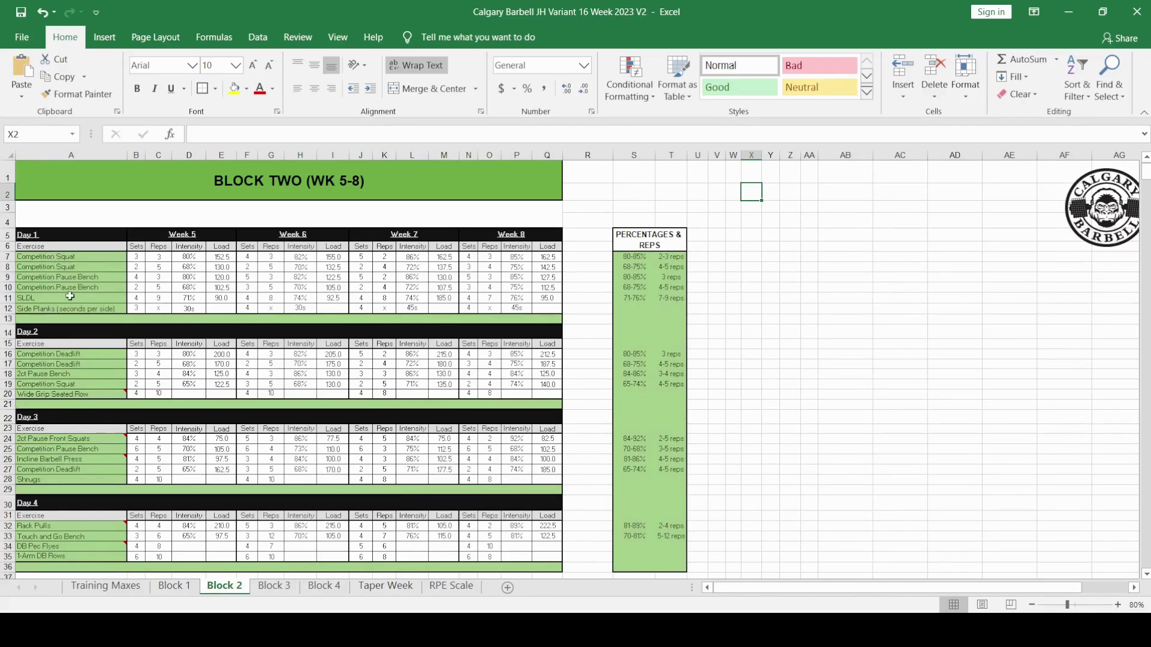
pyautogui.click(120, 278)
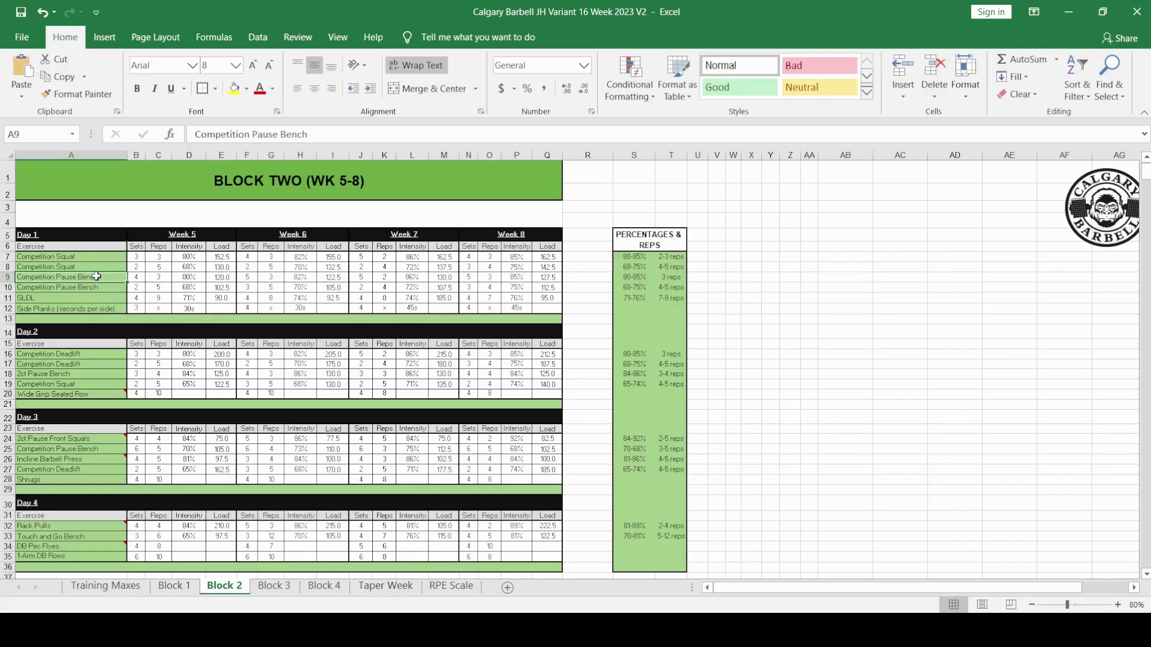
pyautogui.moveTo(96, 277); pyautogui.dragTo(102, 285)
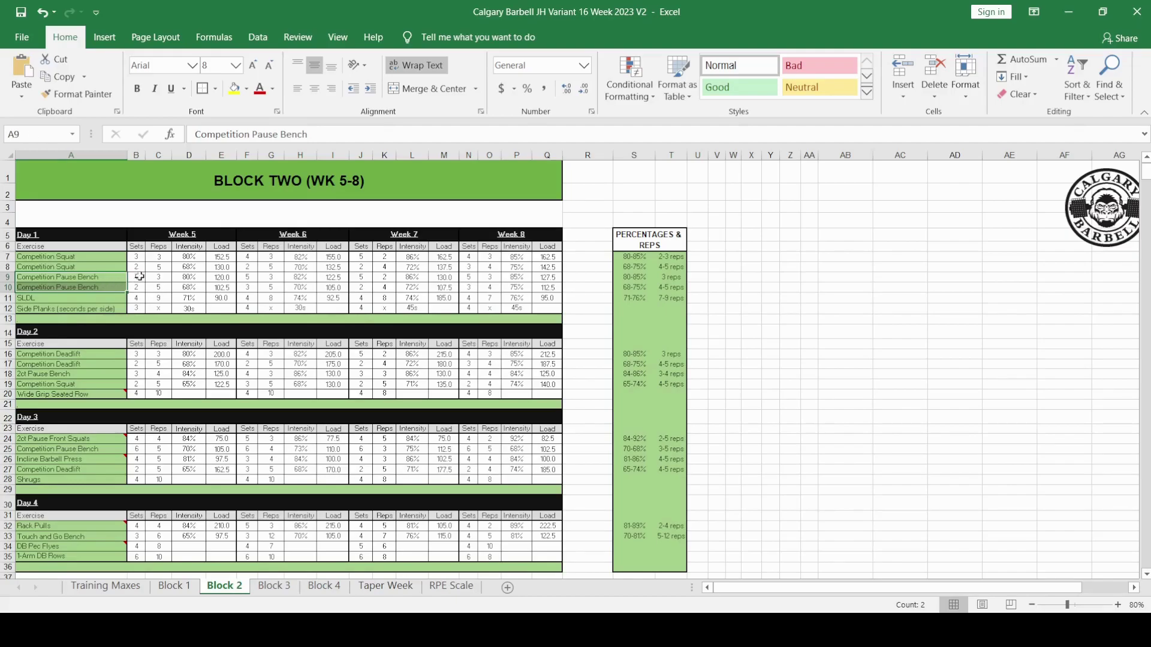
pyautogui.click(119, 287)
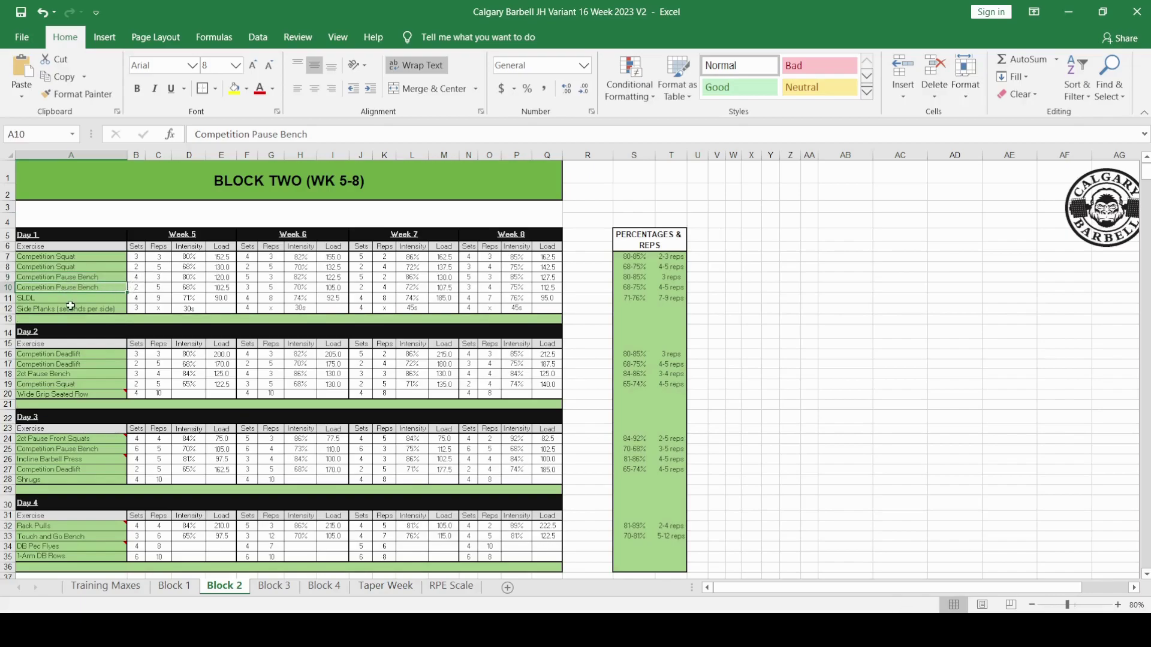
pyautogui.click(73, 301)
pyautogui.click(79, 308)
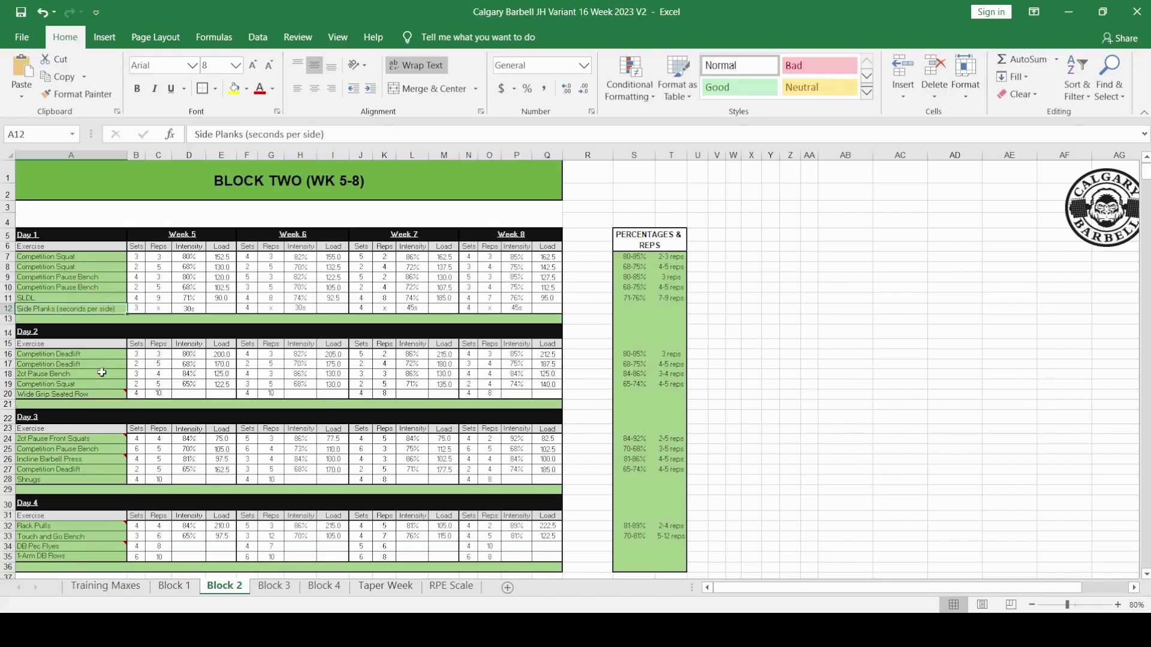
pyautogui.scroll(-1, 77, 435)
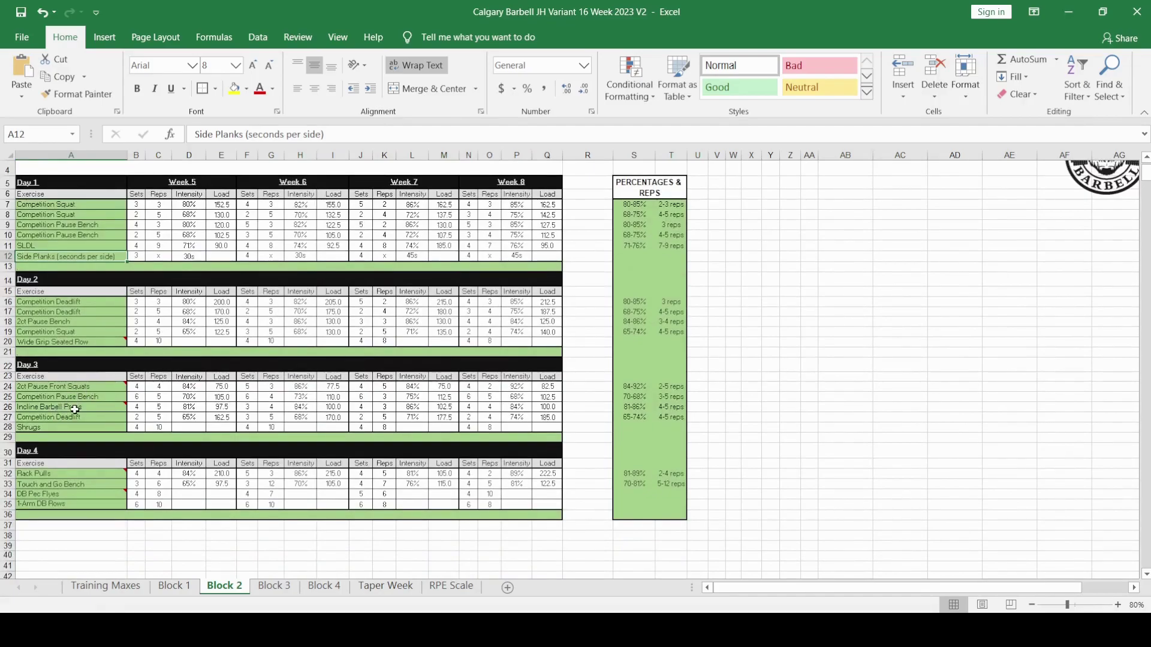
pyautogui.click(104, 389)
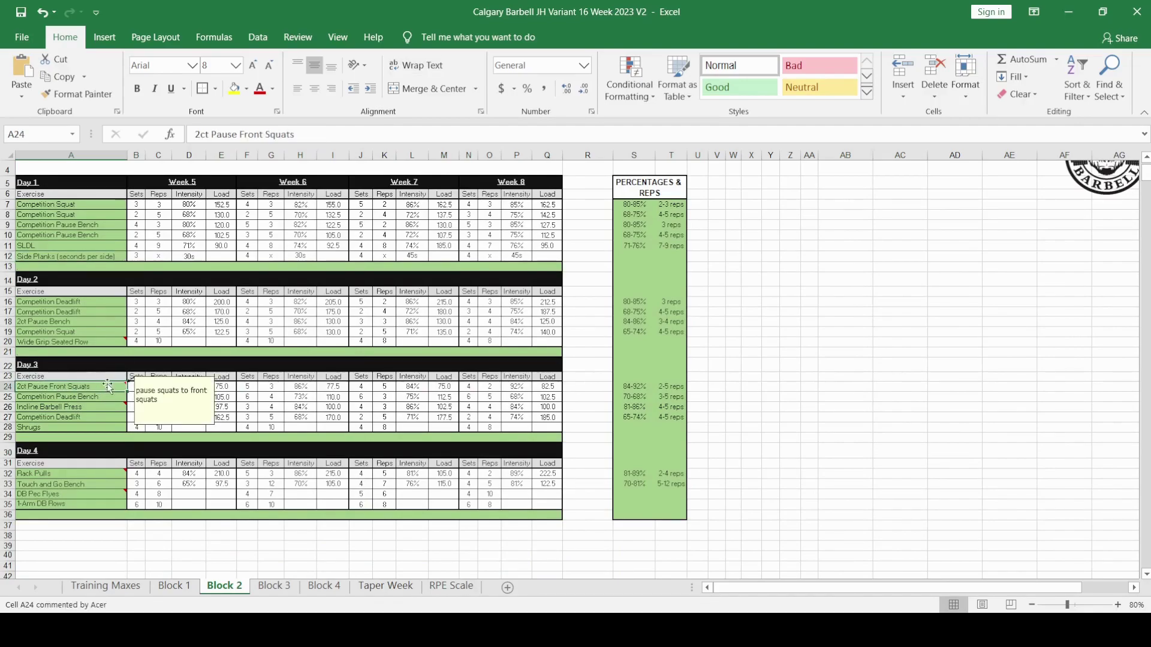
pyautogui.click(106, 396)
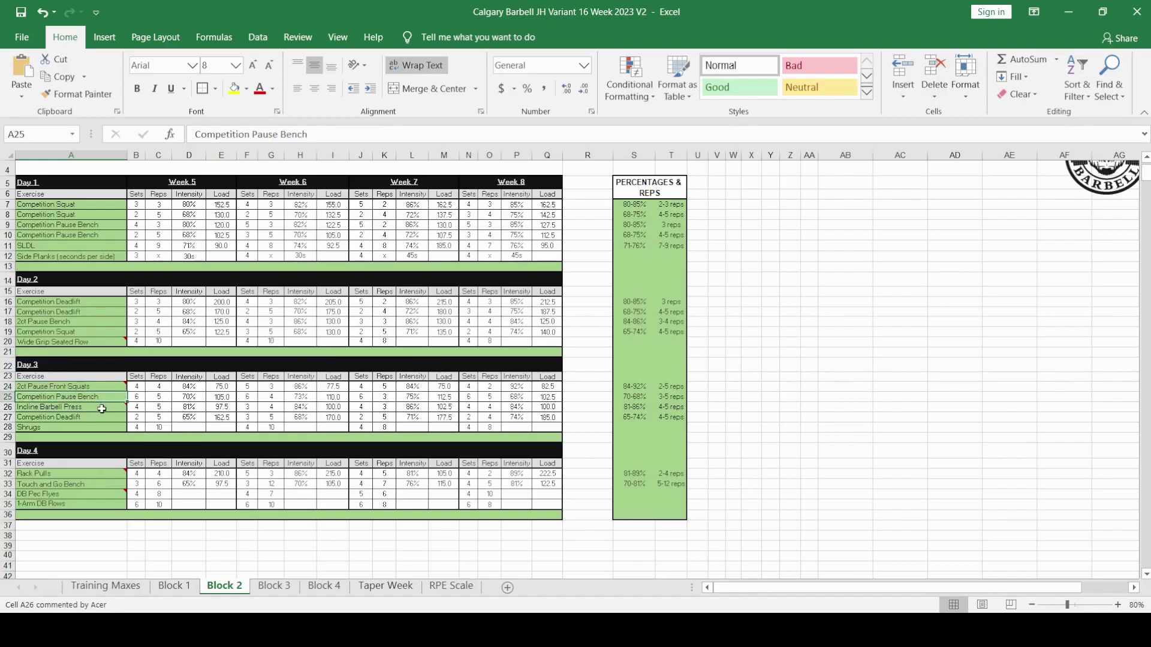
pyautogui.click(96, 409)
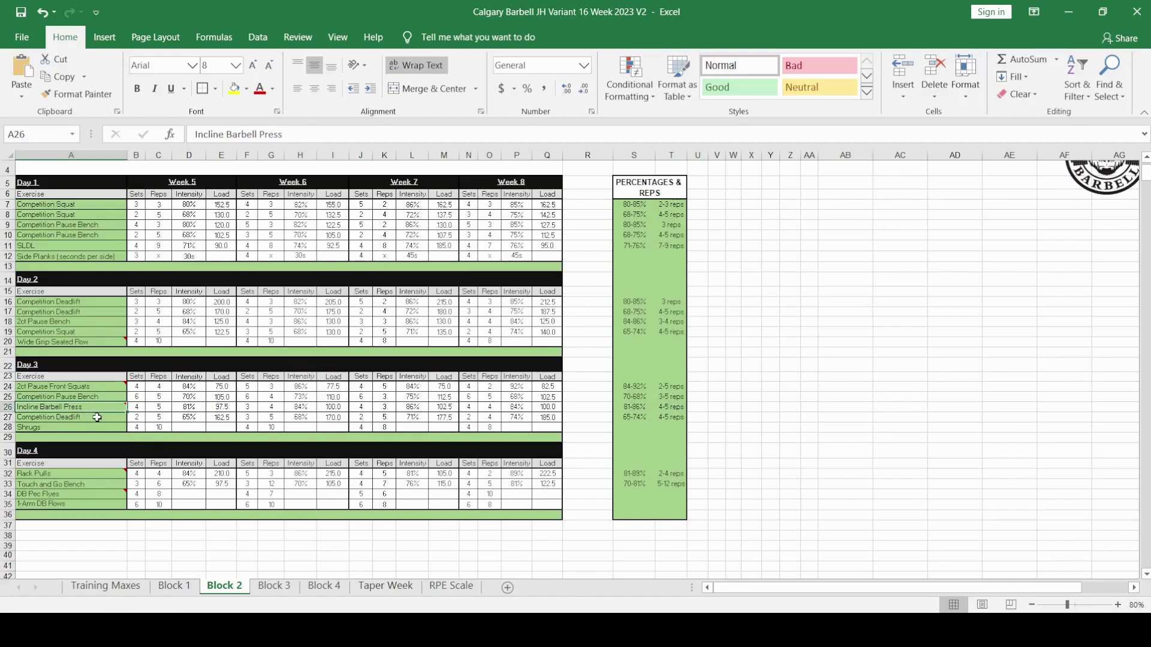
pyautogui.click(96, 419)
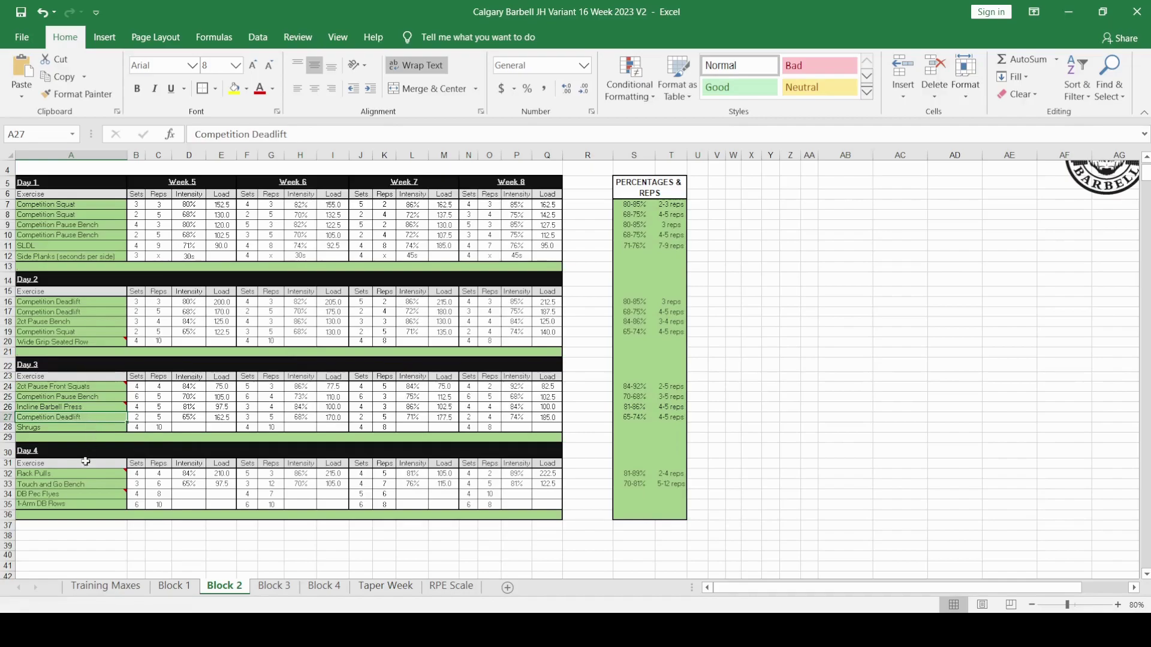
pyautogui.scroll(-1, 84, 465)
# Read the comments on Rack Pulls, Touch and Go Bench, DB Pec Flyes and 1-Arm DB Rows, then save
pyautogui.click(73, 435)
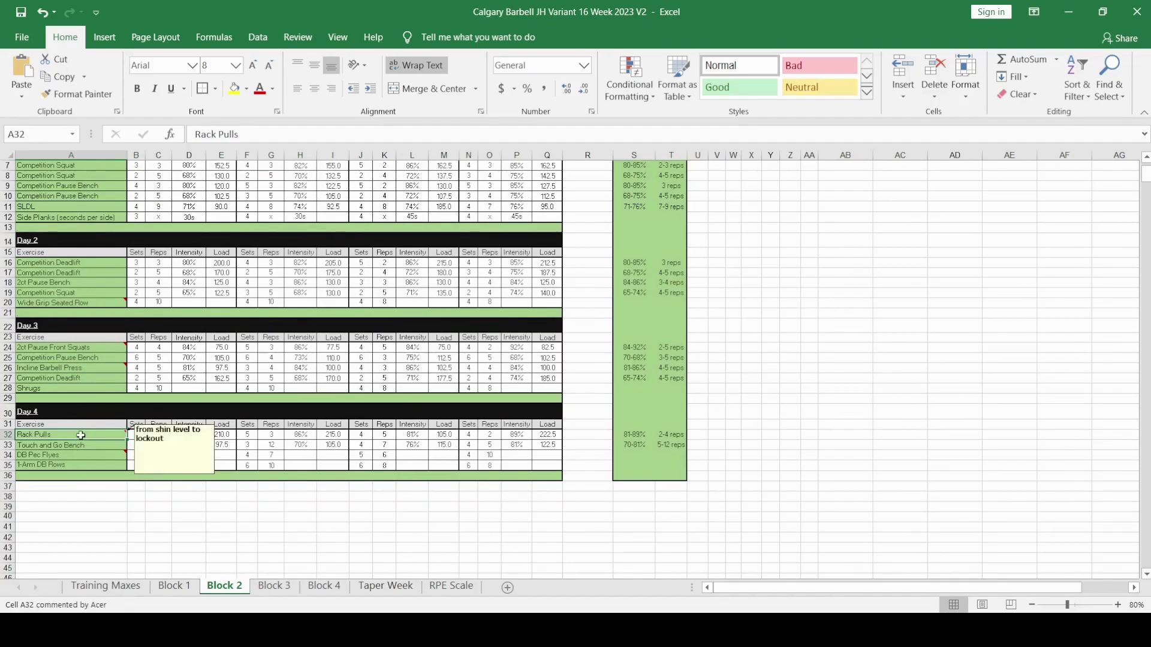
pyautogui.click(76, 487)
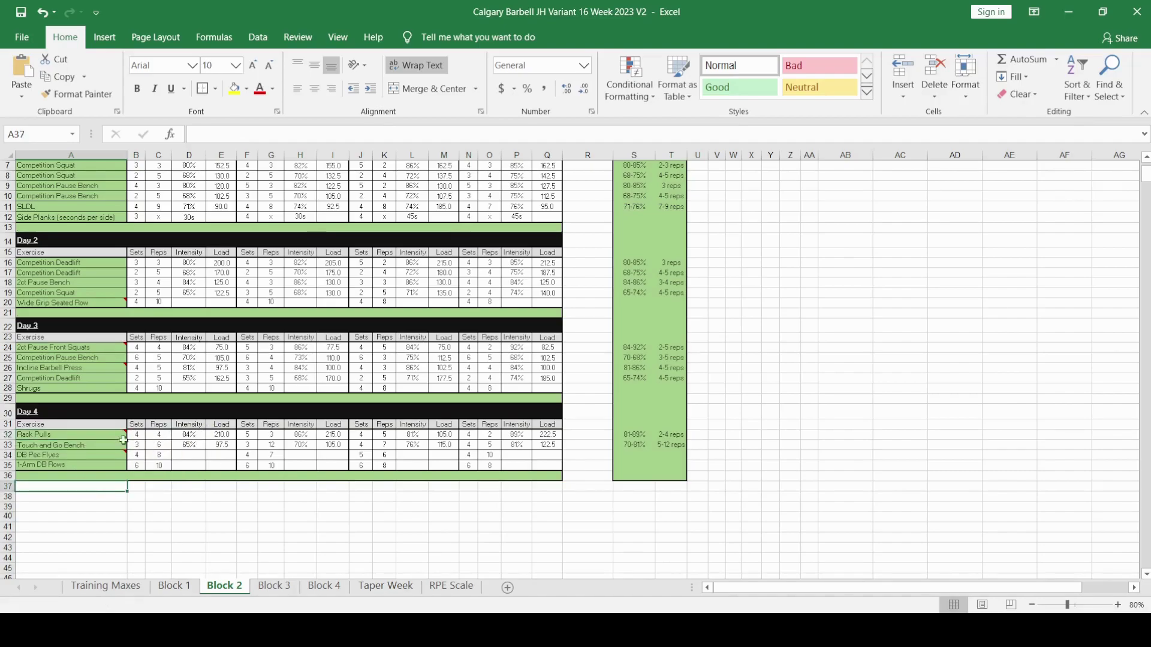
pyautogui.moveTo(76, 440)
pyautogui.click(79, 444)
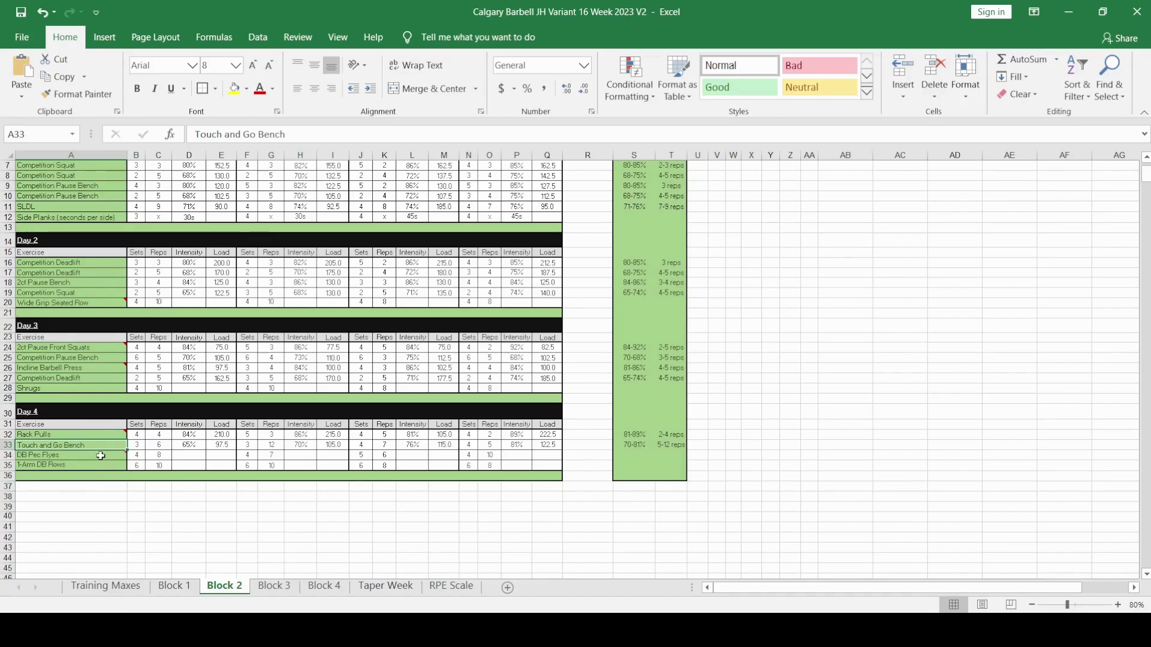
pyautogui.click(100, 456)
pyautogui.click(98, 466)
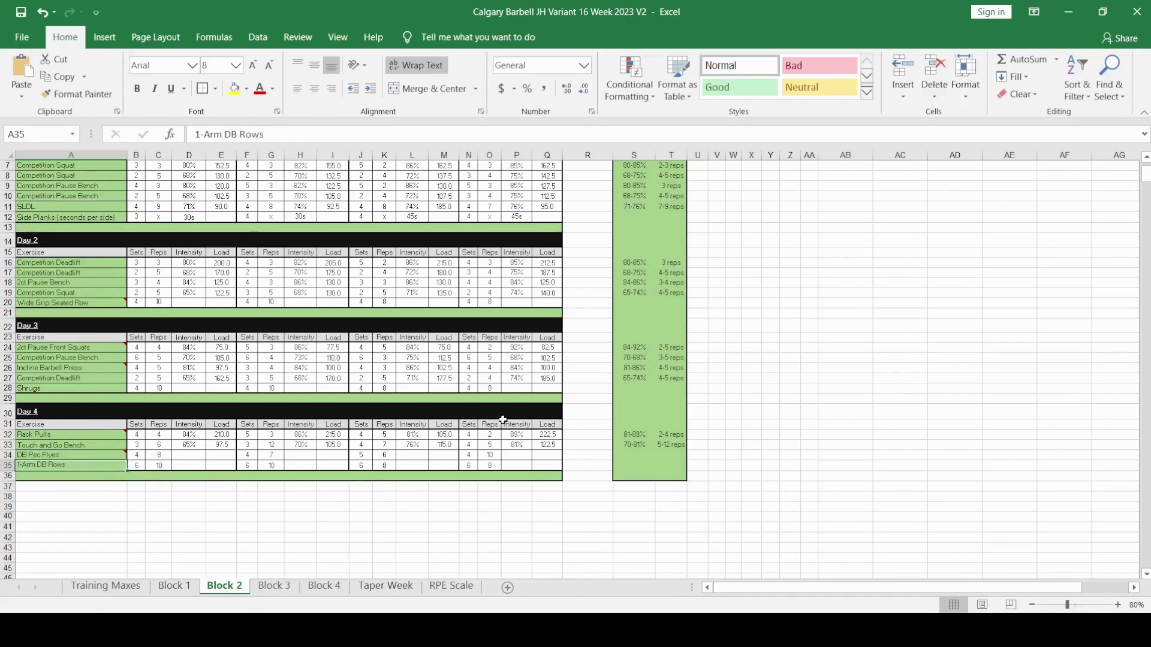
pyautogui.scroll(2, 528, 416)
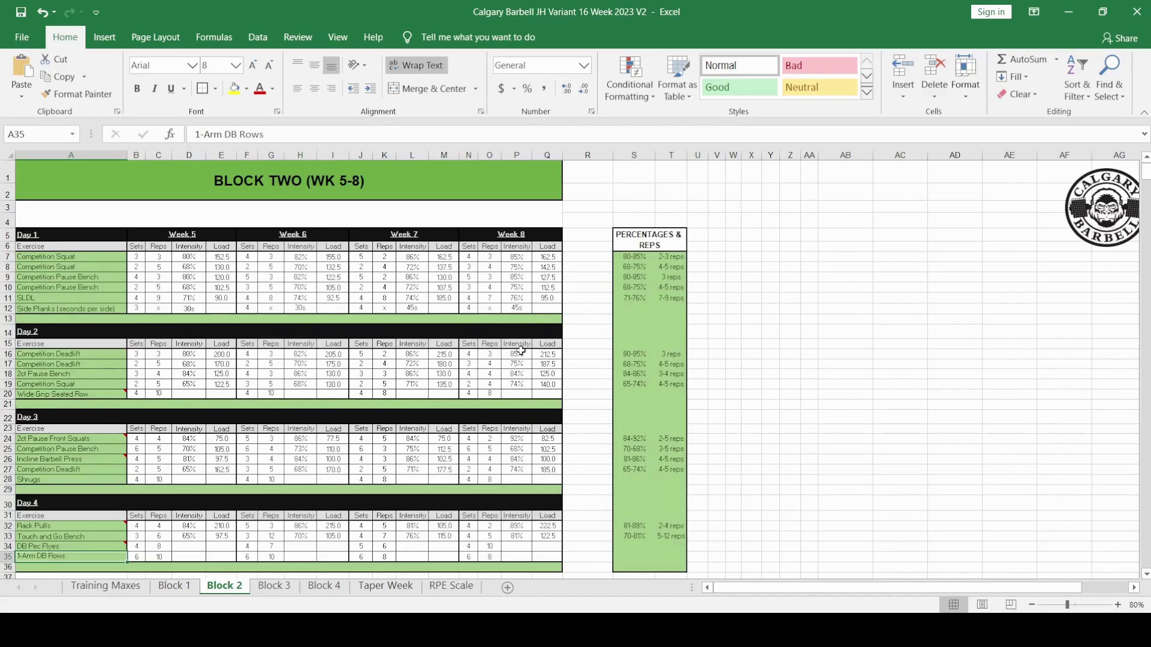
pyautogui.click(22, 13)
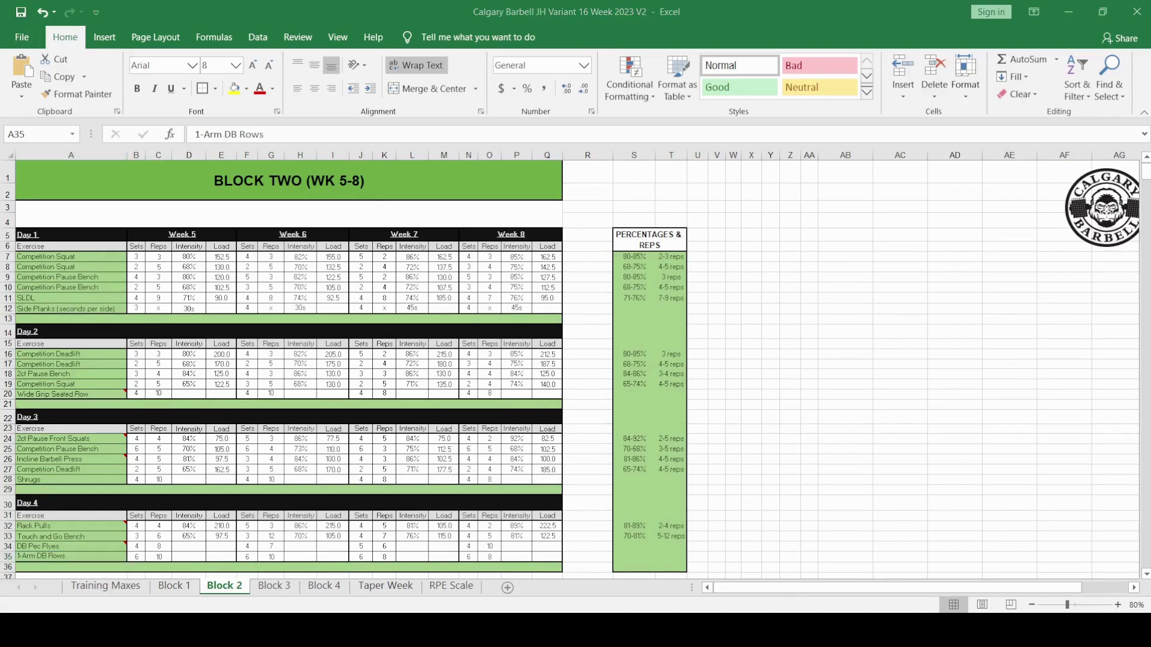
pyautogui.hotkey('ctrl', 'pagedown')
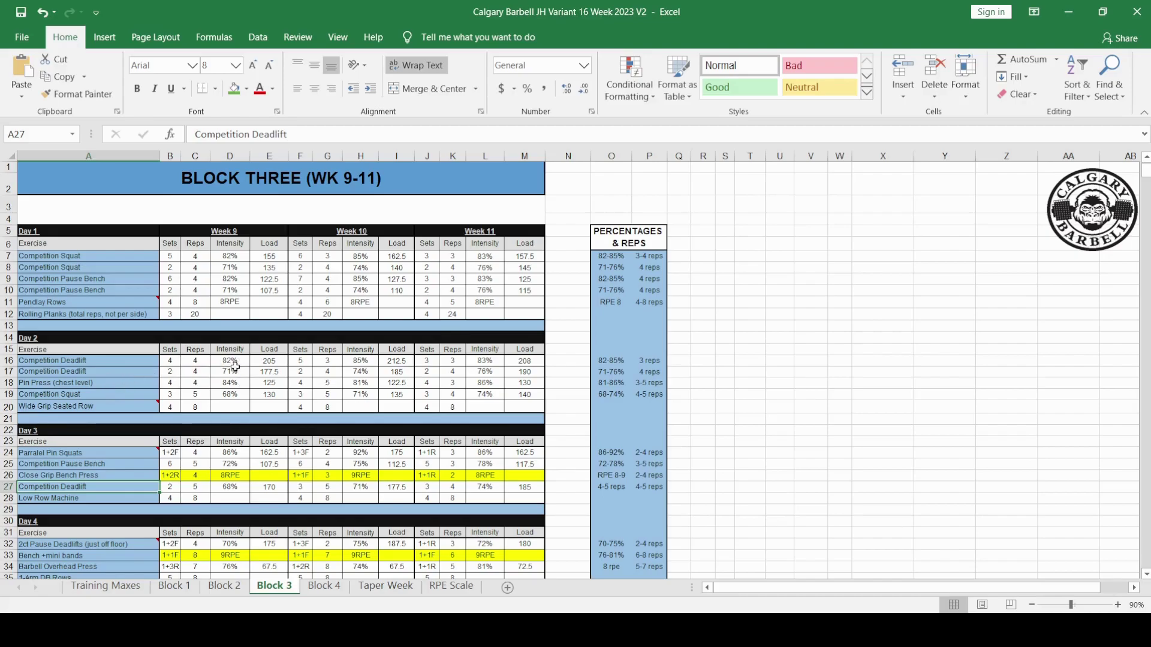
pyautogui.click(113, 383)
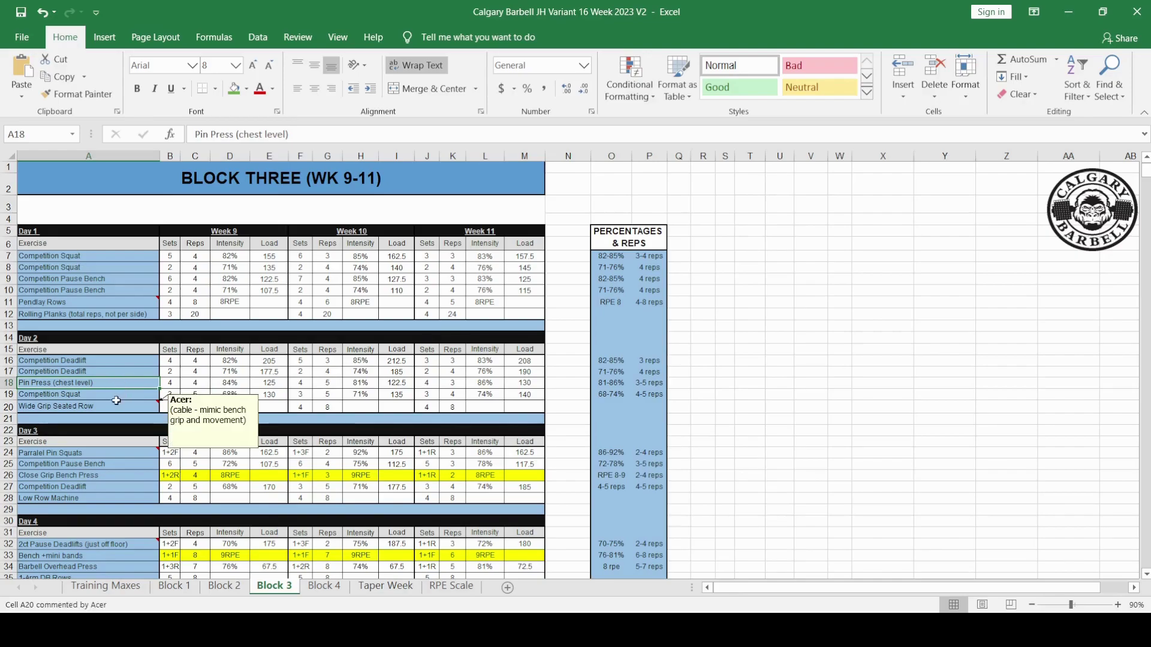
pyautogui.moveTo(117, 405)
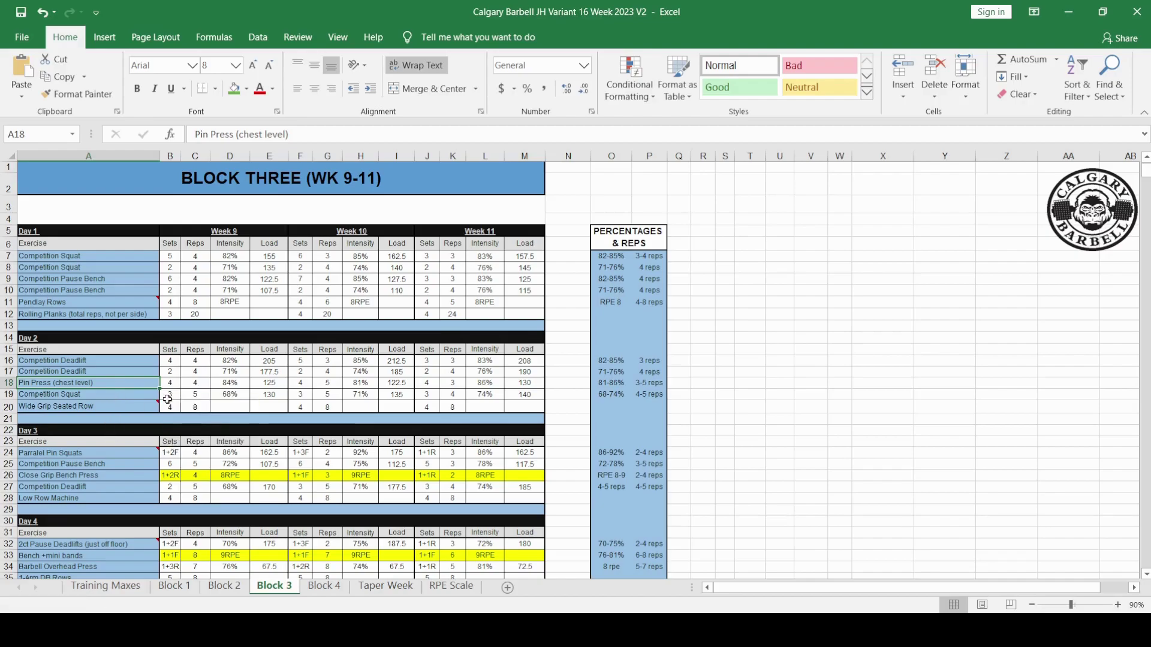
pyautogui.click(240, 395)
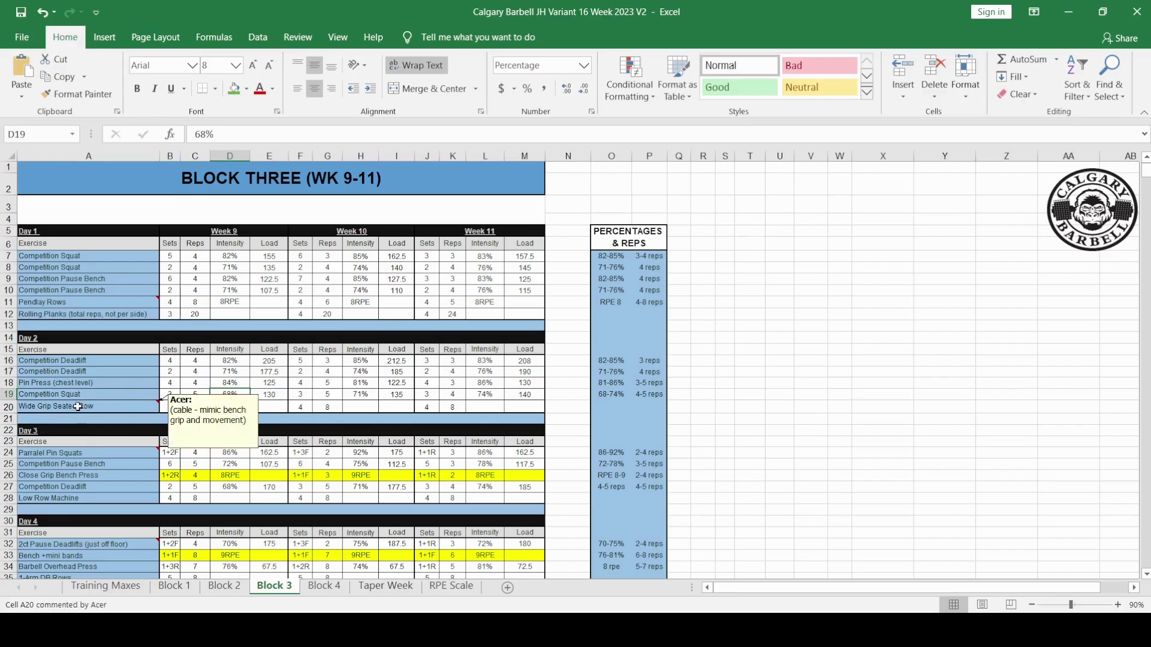
pyautogui.click(105, 407)
pyautogui.scroll(-2, 79, 464)
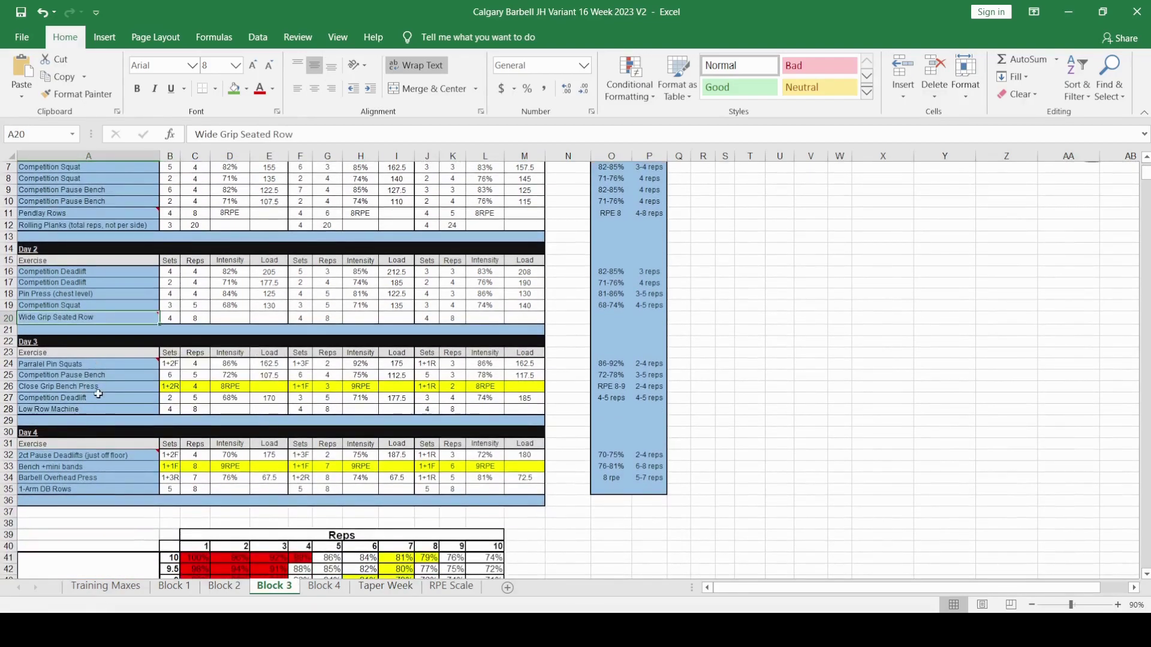
pyautogui.moveTo(96, 368)
pyautogui.click(173, 364)
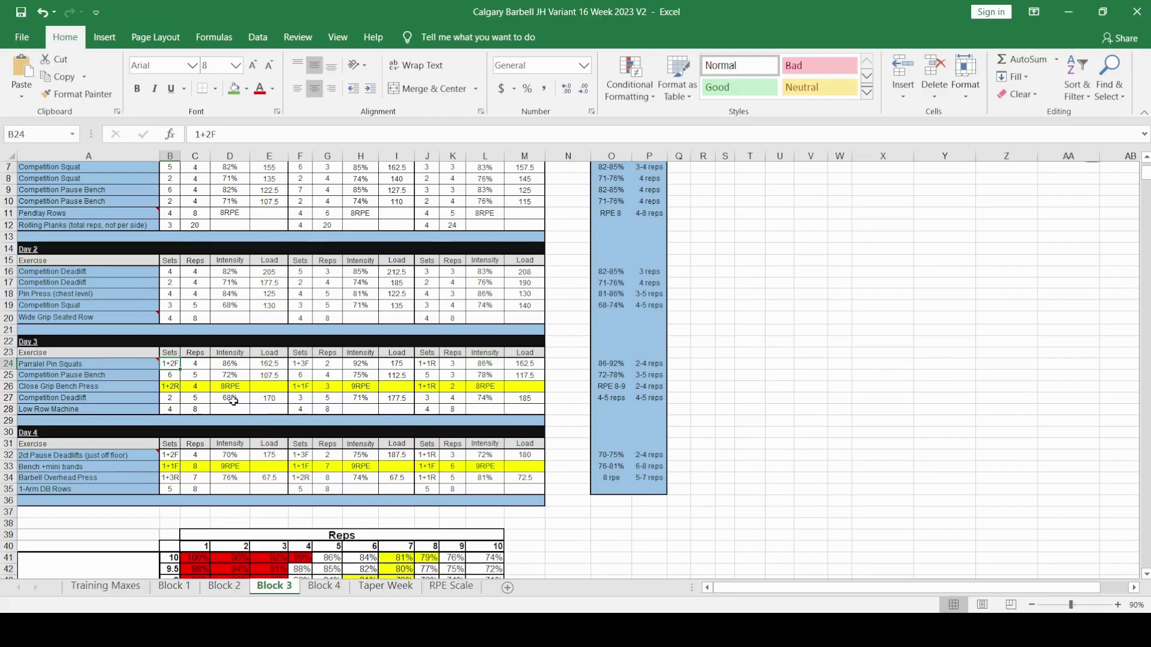
pyautogui.click(175, 388)
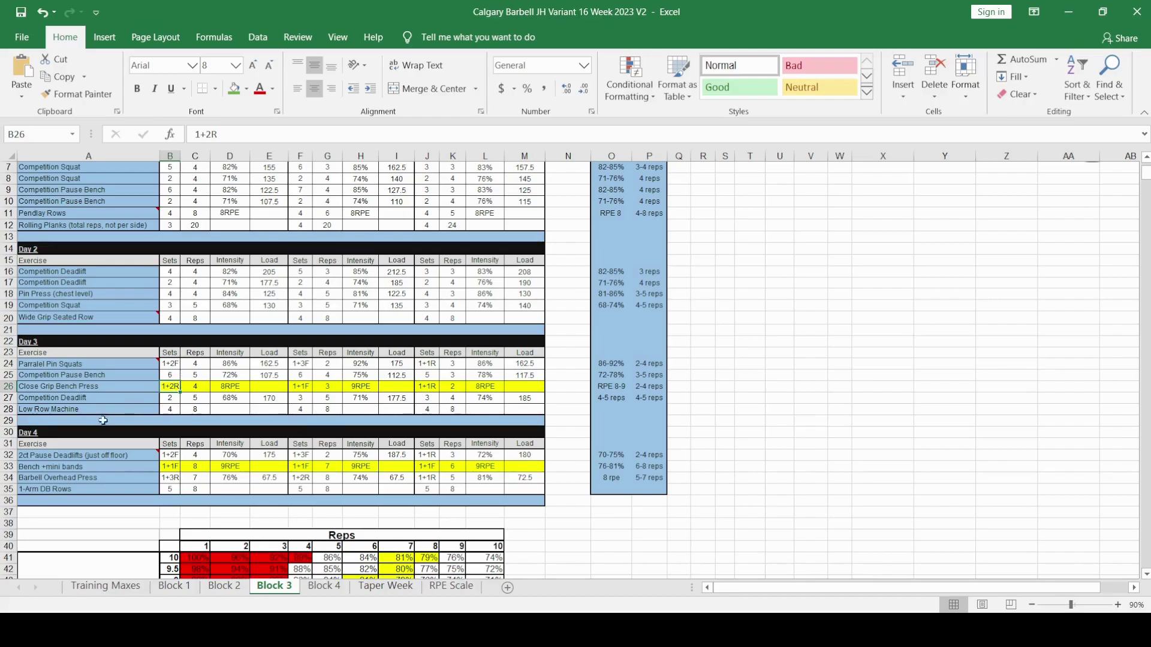
pyautogui.click(111, 400)
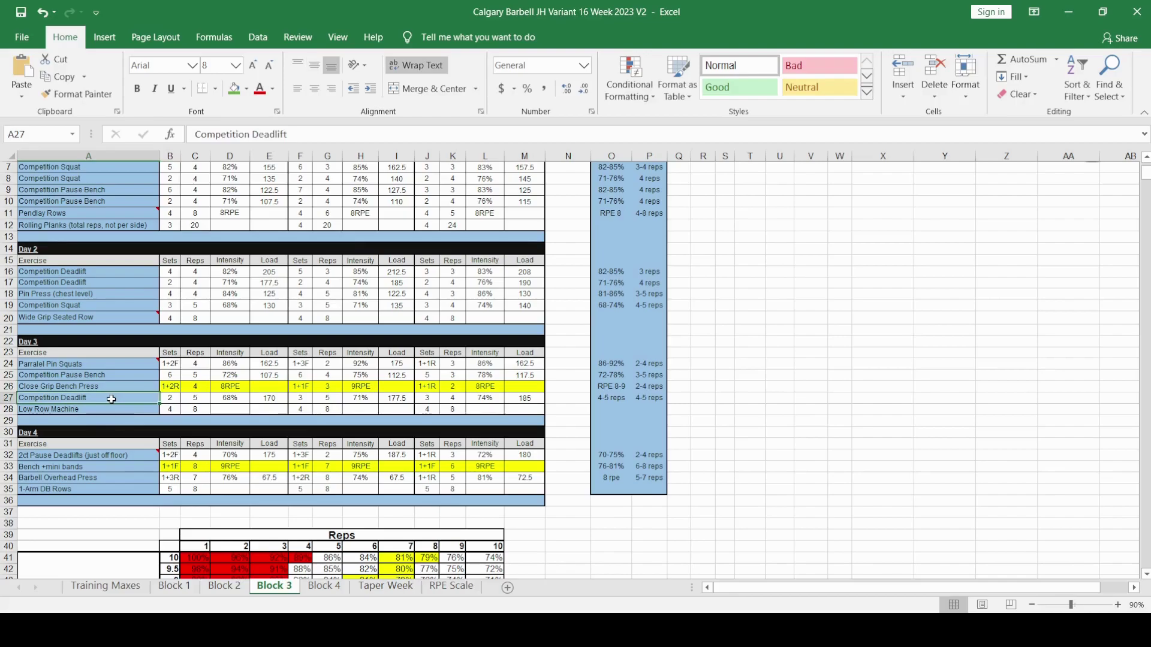
pyautogui.click(108, 445)
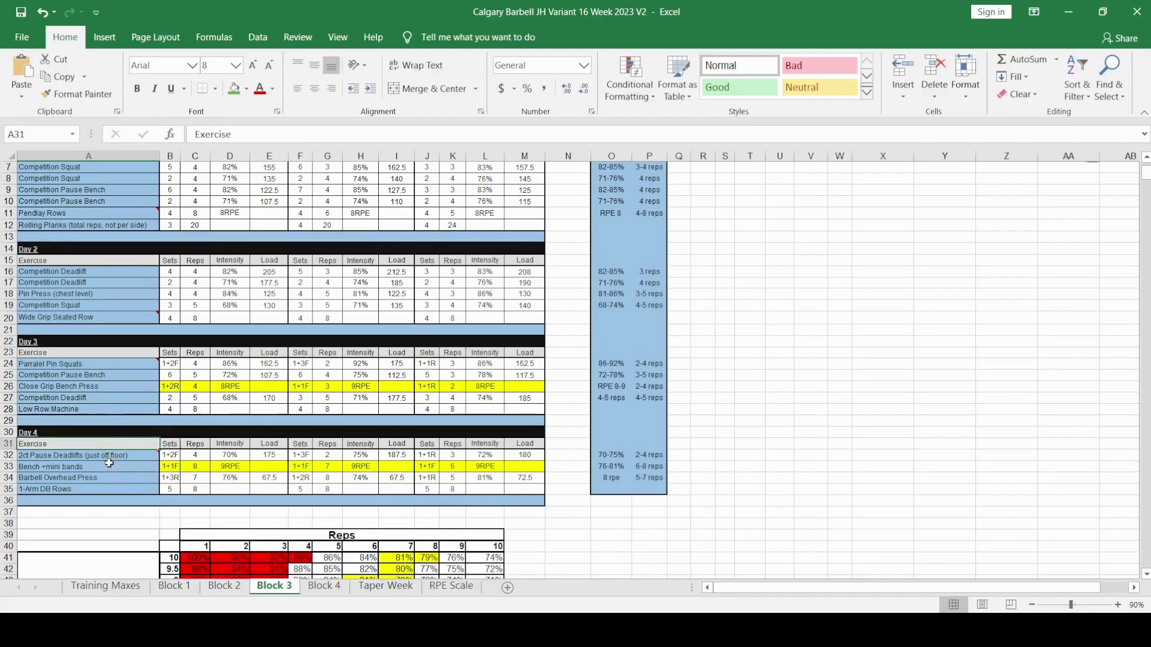
pyautogui.click(114, 466)
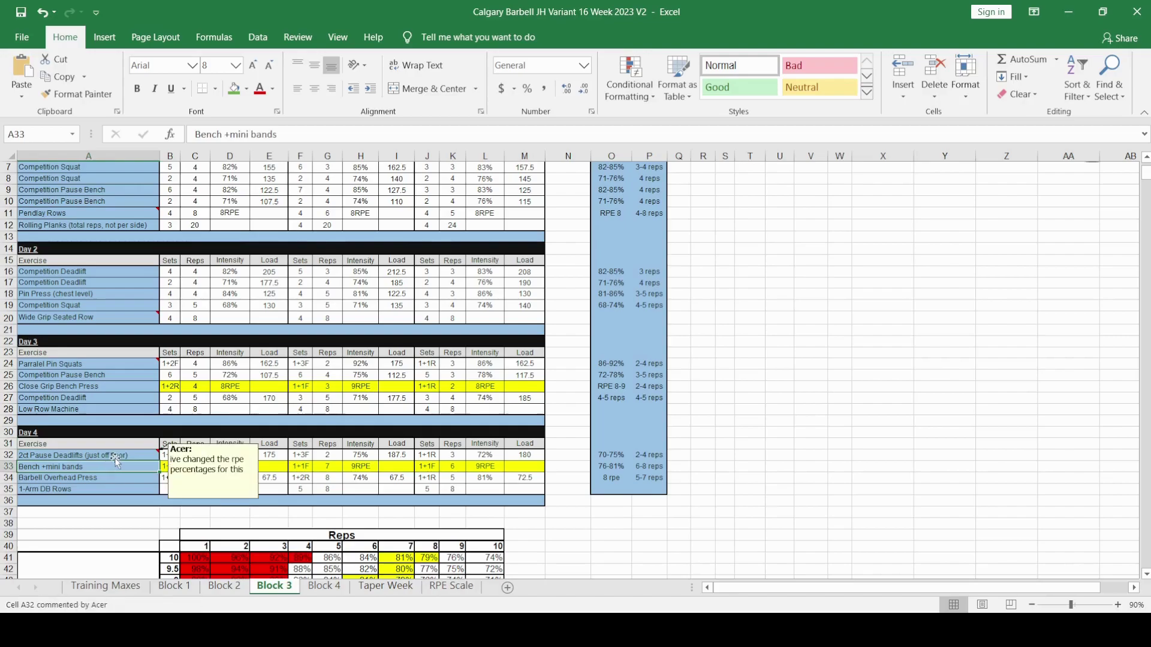
pyautogui.click(116, 455)
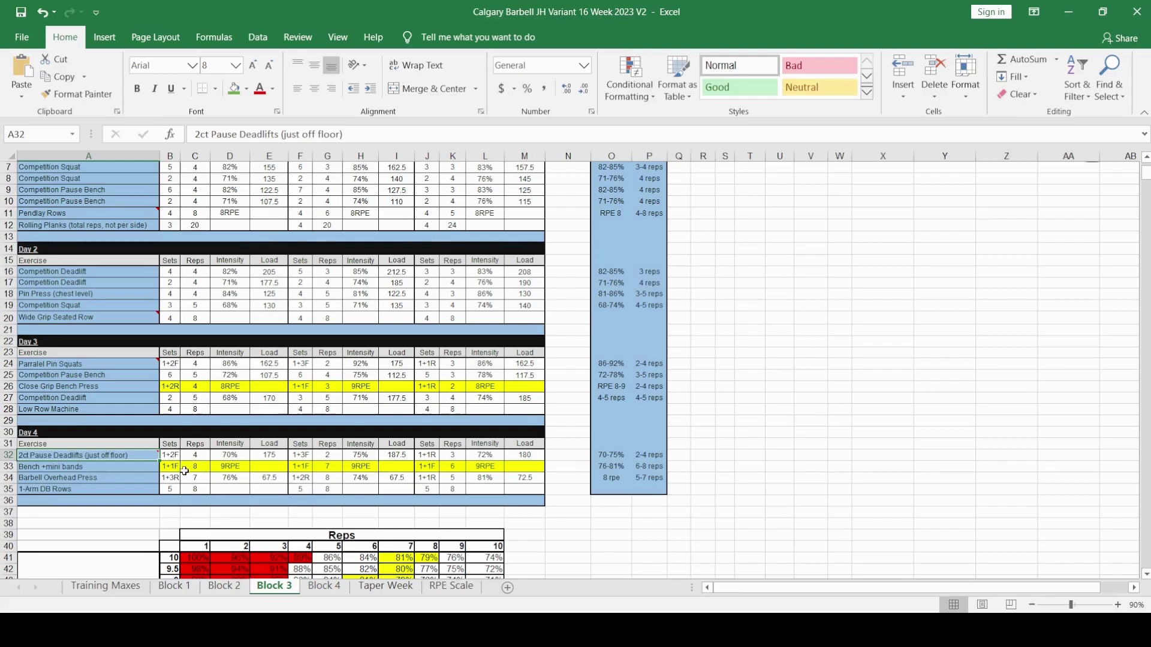
pyautogui.click(92, 470)
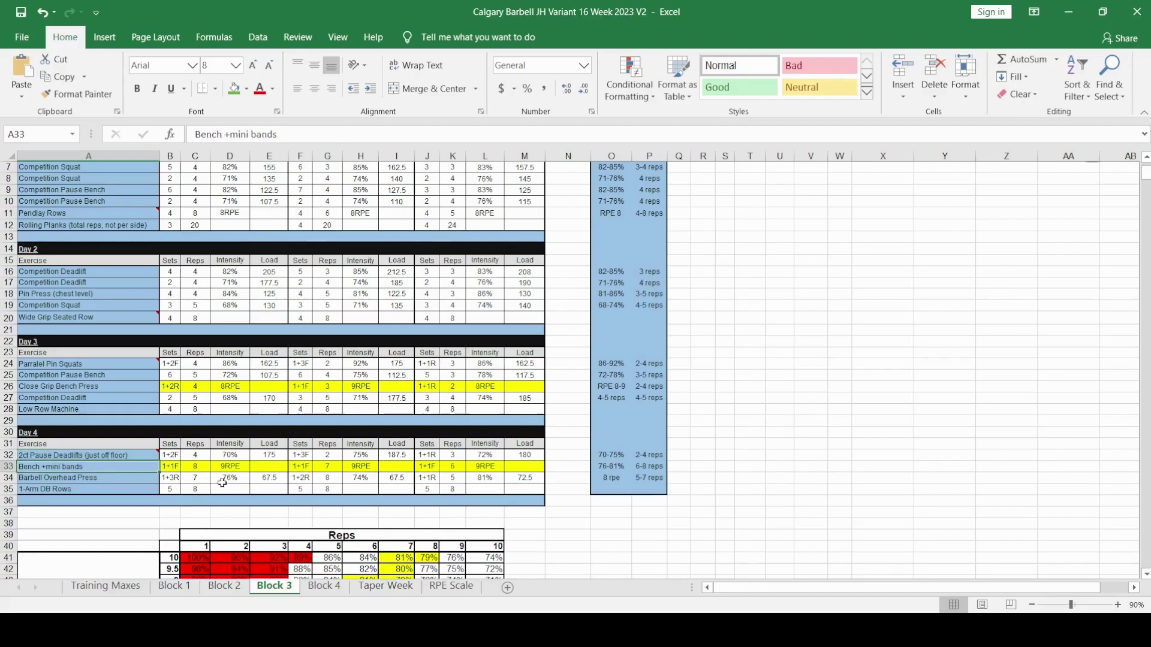
pyautogui.click(119, 483)
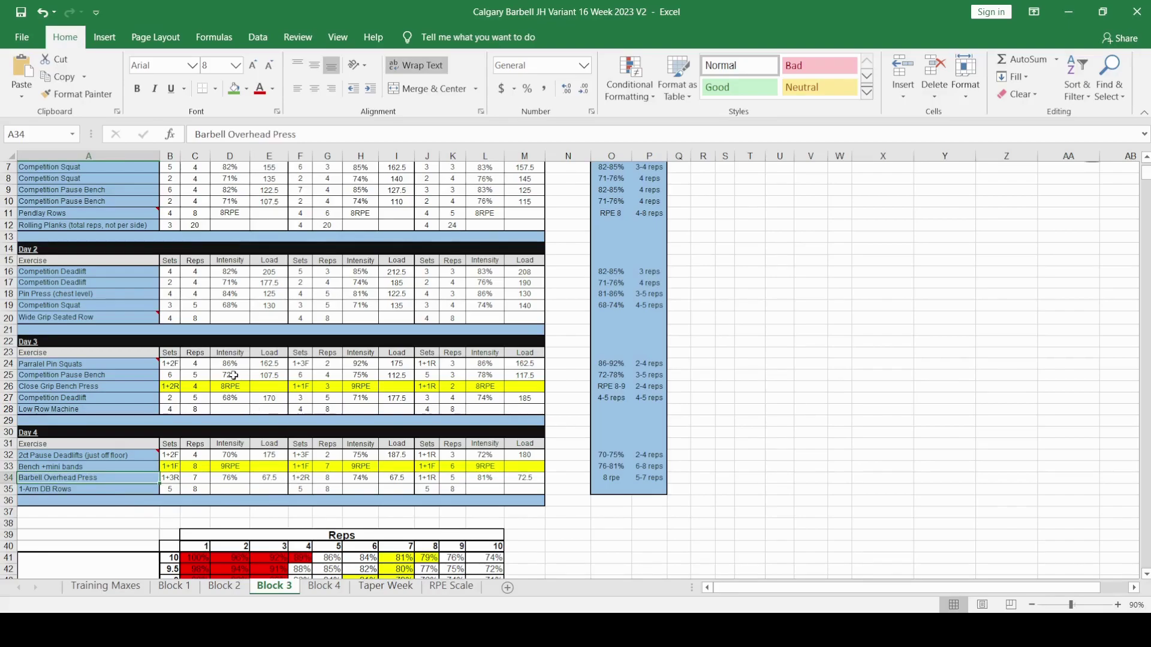
# Check the close grip bench 8RPE intensity and the RPE 8 row's 84%, then open RPE Scale
pyautogui.scroll(-2, 273, 556)
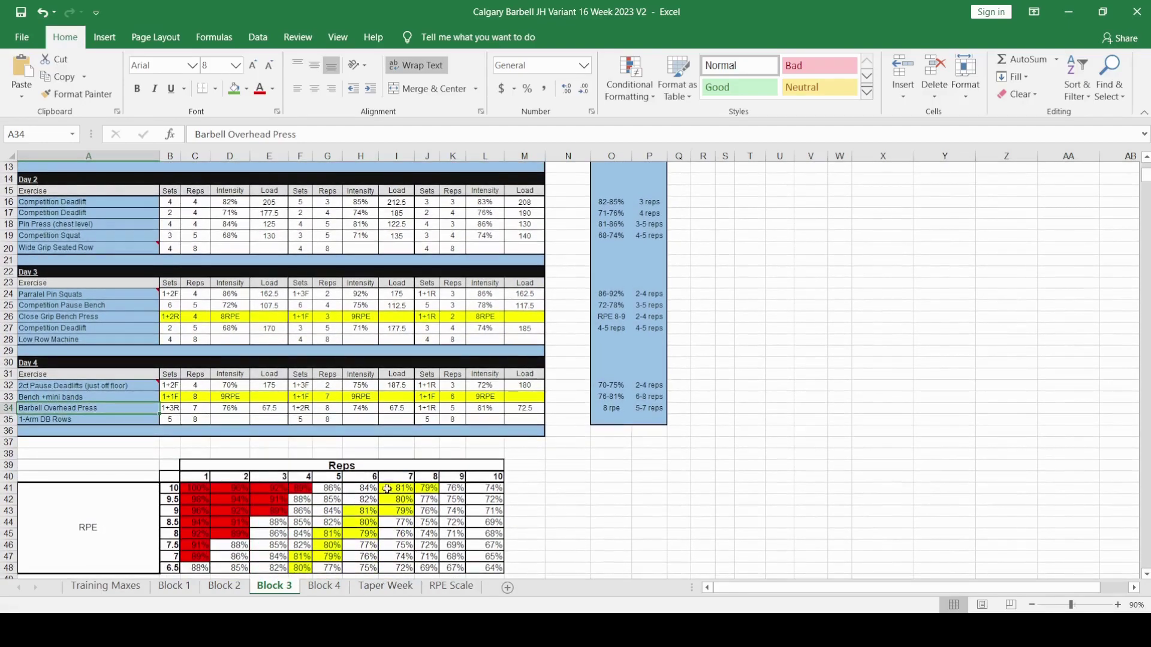
pyautogui.click(234, 318)
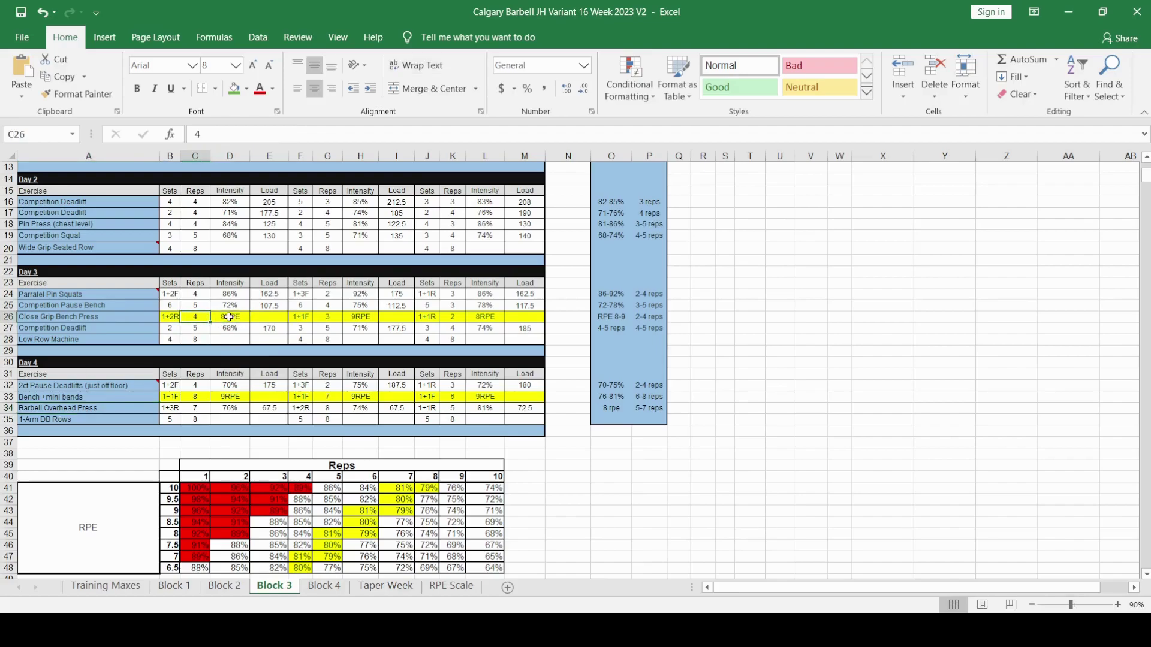
pyautogui.scroll(-1, 335, 448)
pyautogui.moveTo(163, 499); pyautogui.dragTo(300, 500)
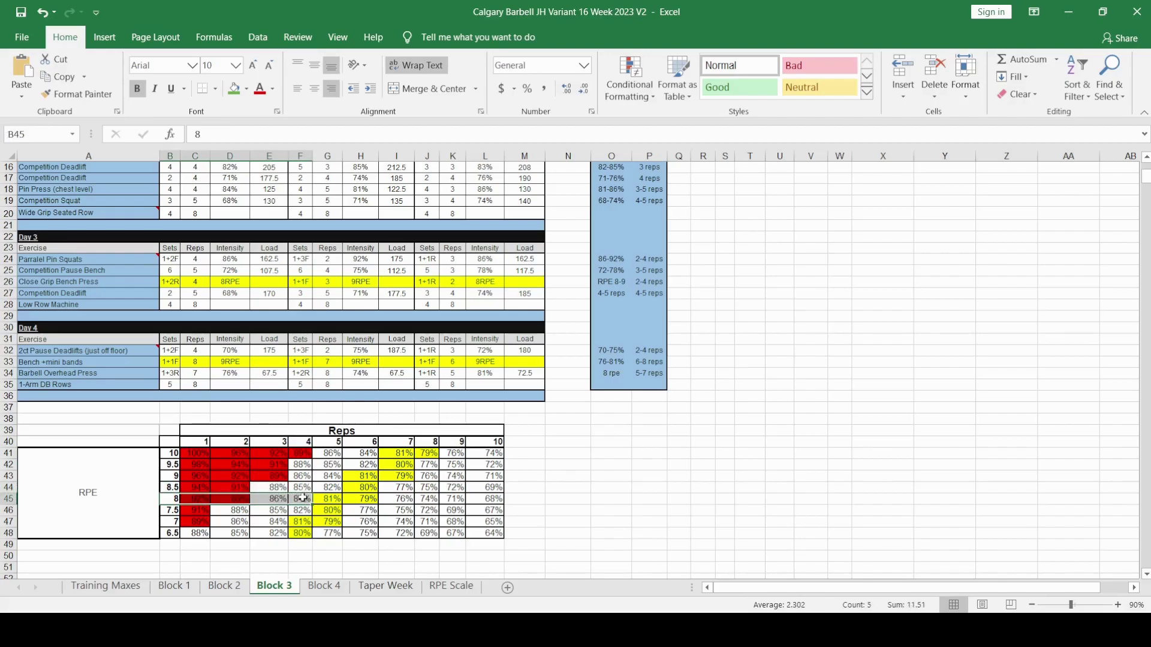
pyautogui.click(299, 498)
pyautogui.click(450, 586)
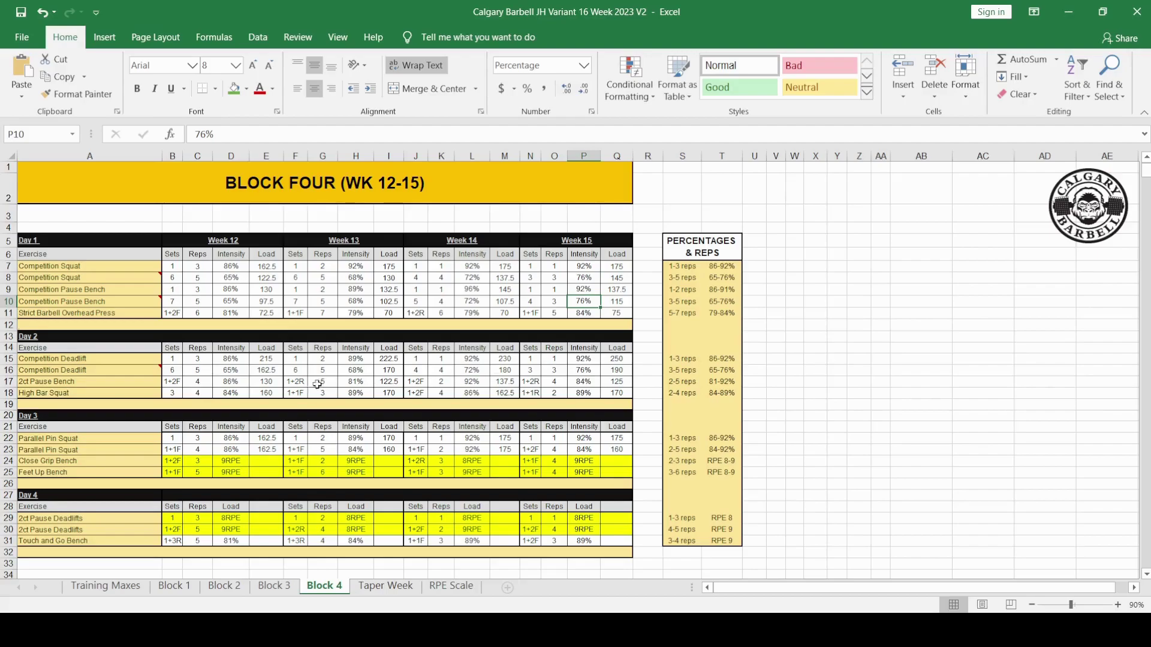
# Check week 12 deadlift reps of 5 and 2ct Pause Bench at 92% then 84%
pyautogui.click(206, 371)
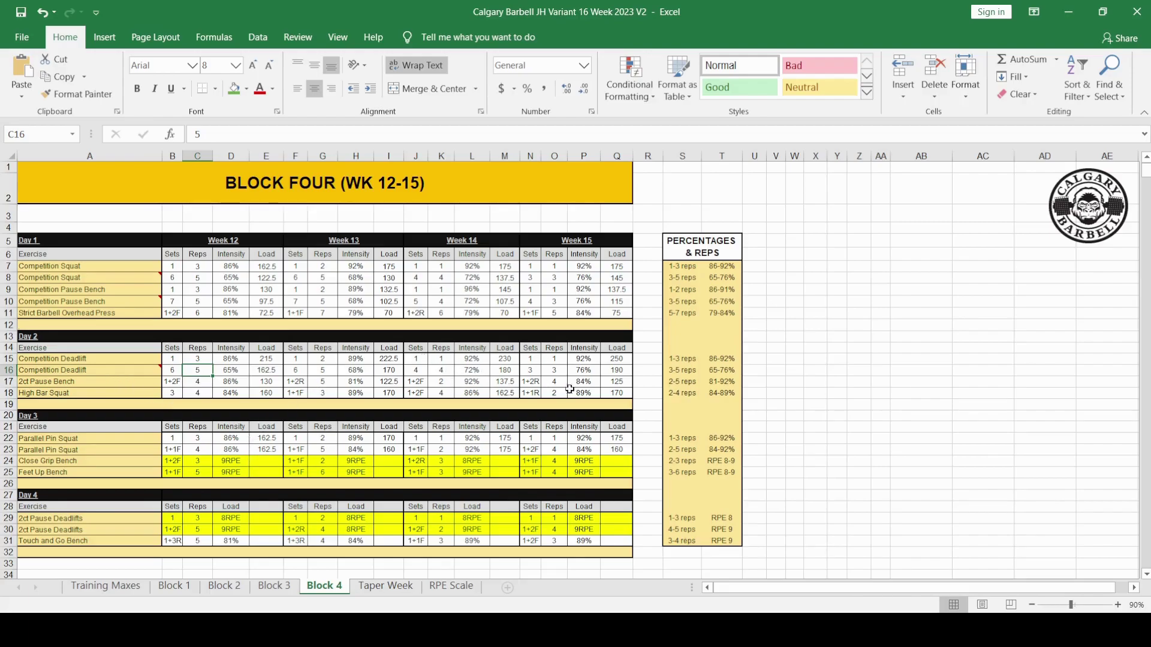
pyautogui.click(469, 381)
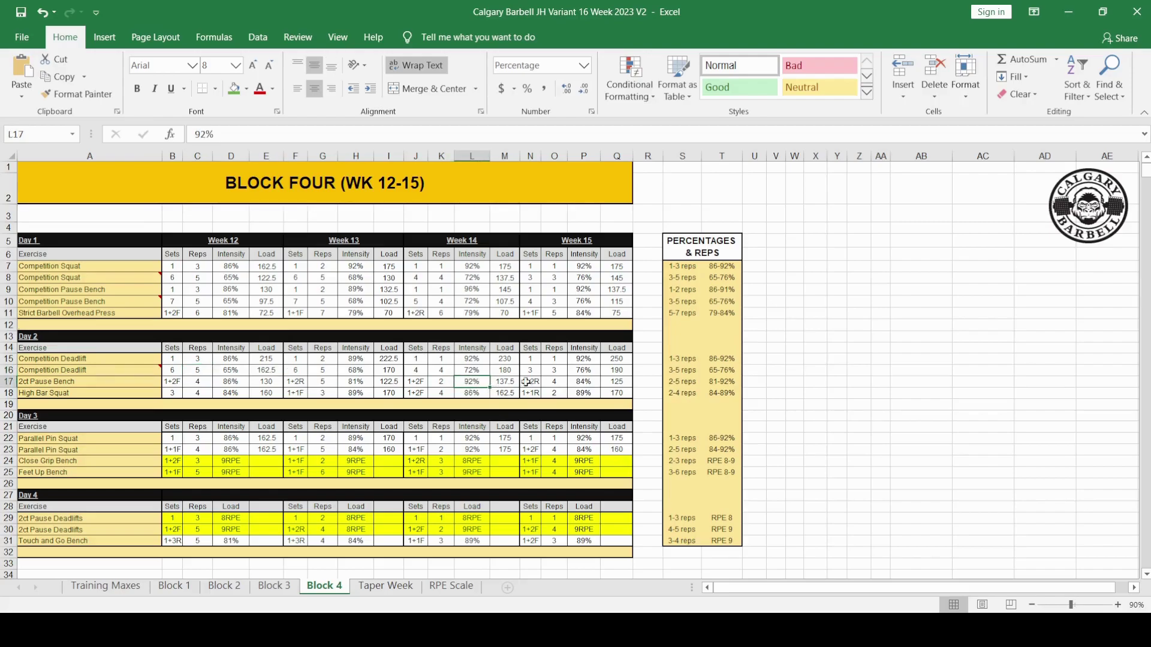
pyautogui.click(581, 382)
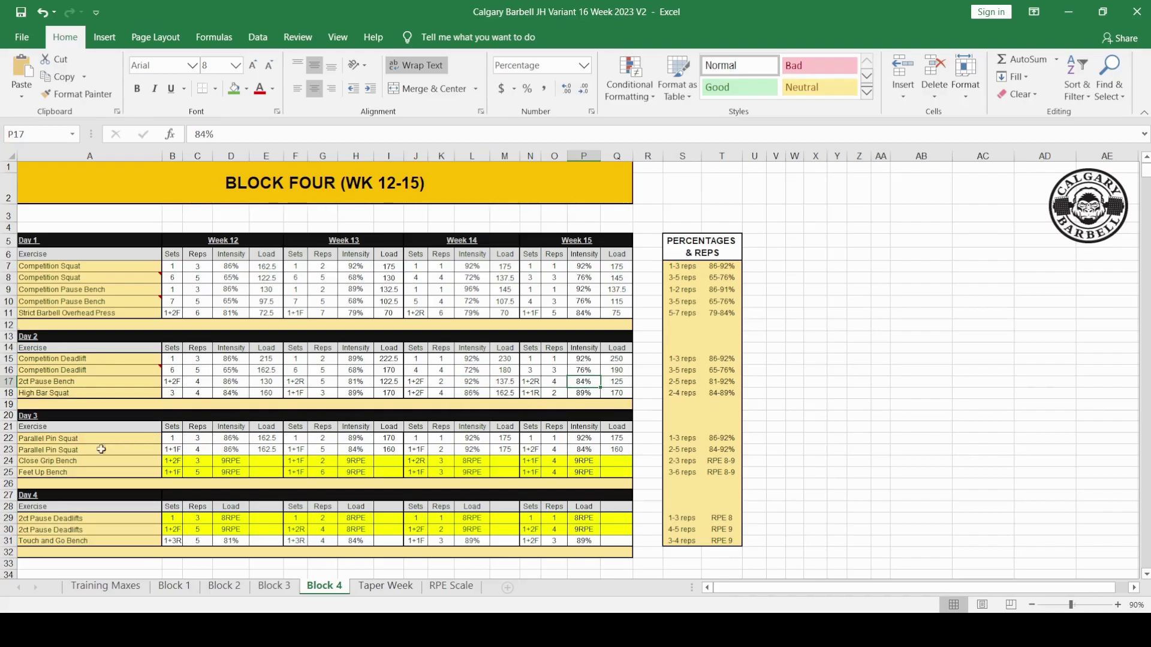
# Scroll down Block 4 to review its RPE/Reps table
pyautogui.scroll(-3, 101, 450)
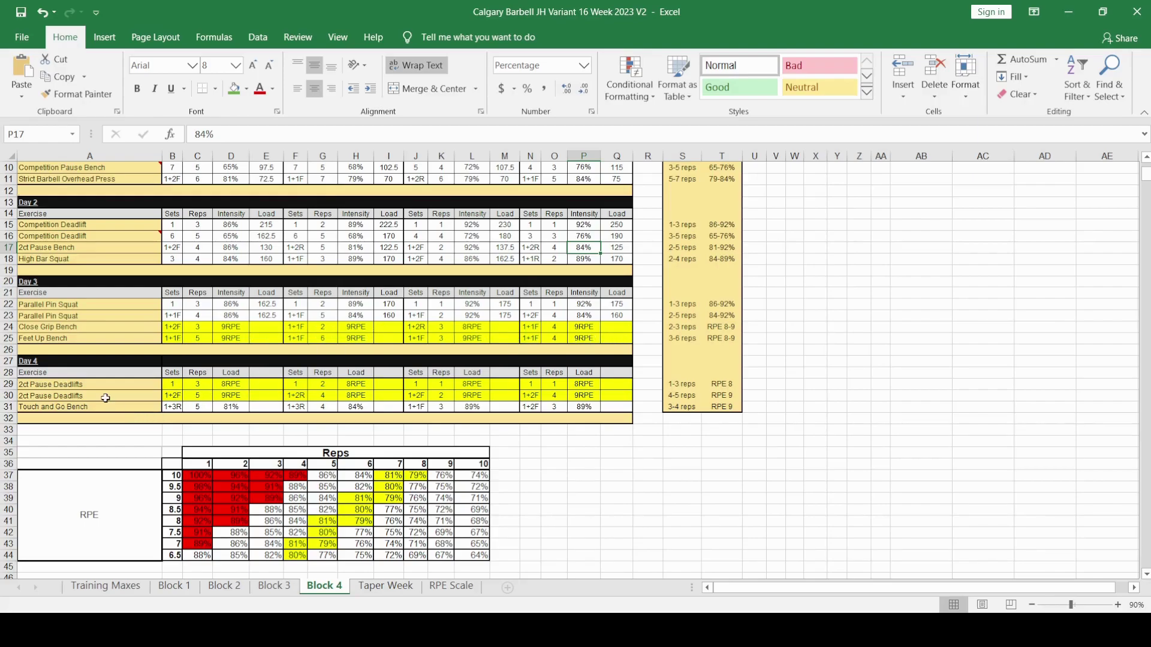
pyautogui.scroll(-1, 84, 378)
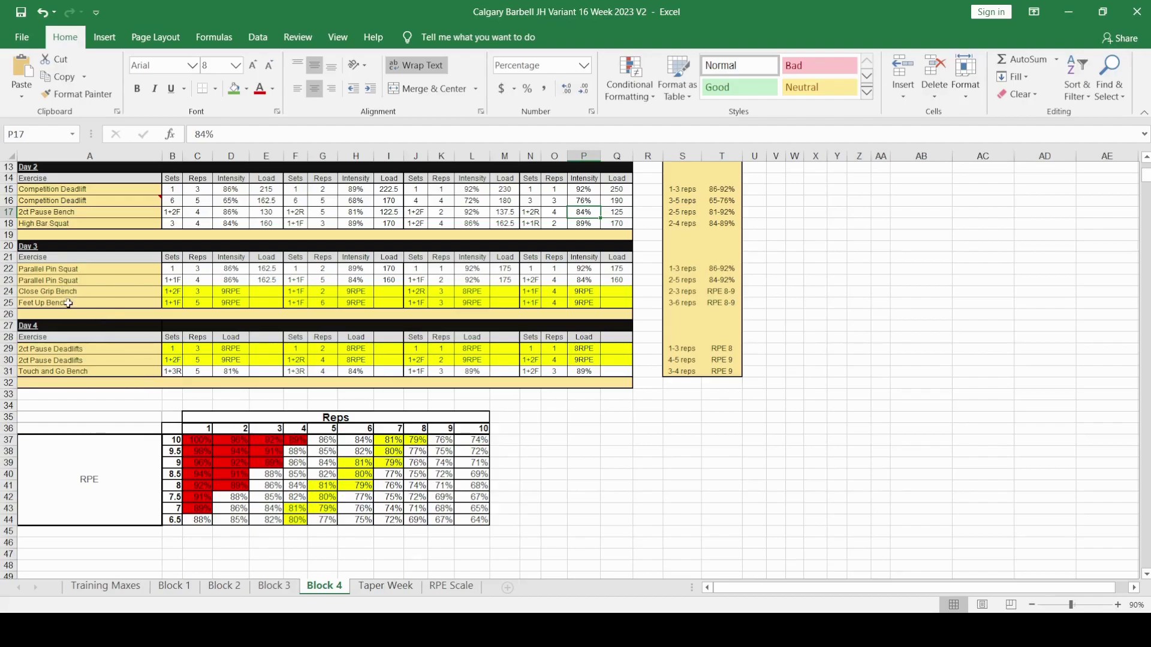
pyautogui.scroll(1, 134, 224)
pyautogui.scroll(4, 134, 223)
pyautogui.scroll(-3, 129, 302)
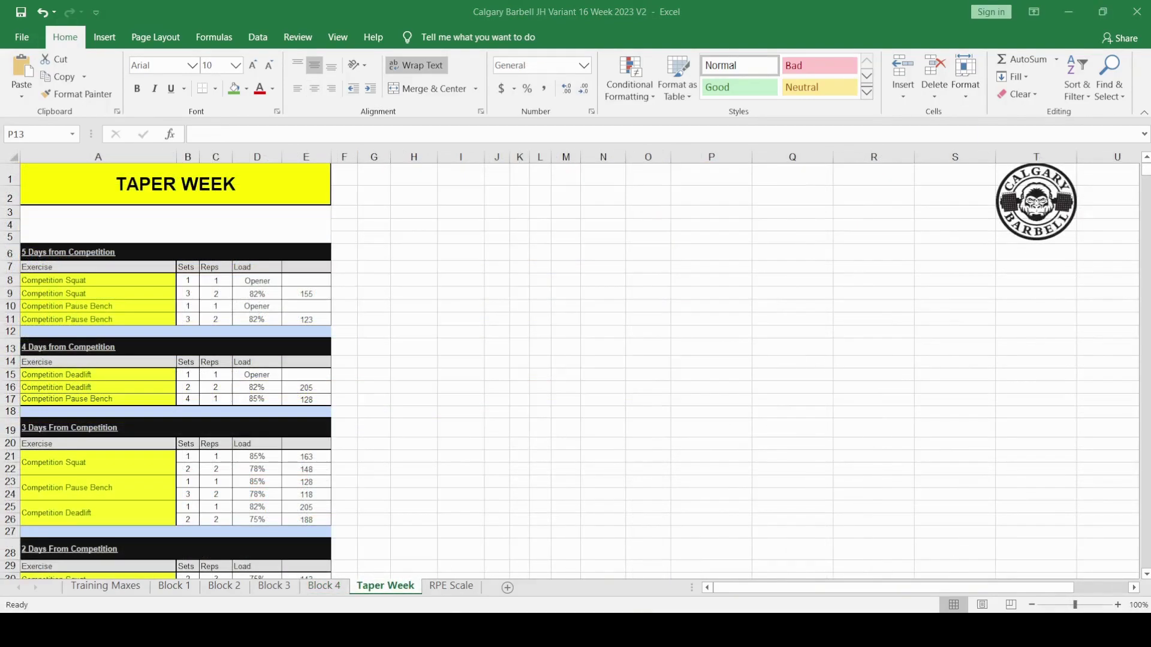
pyautogui.scroll(-2, 324, 260)
pyautogui.scroll(2, 240, 269)
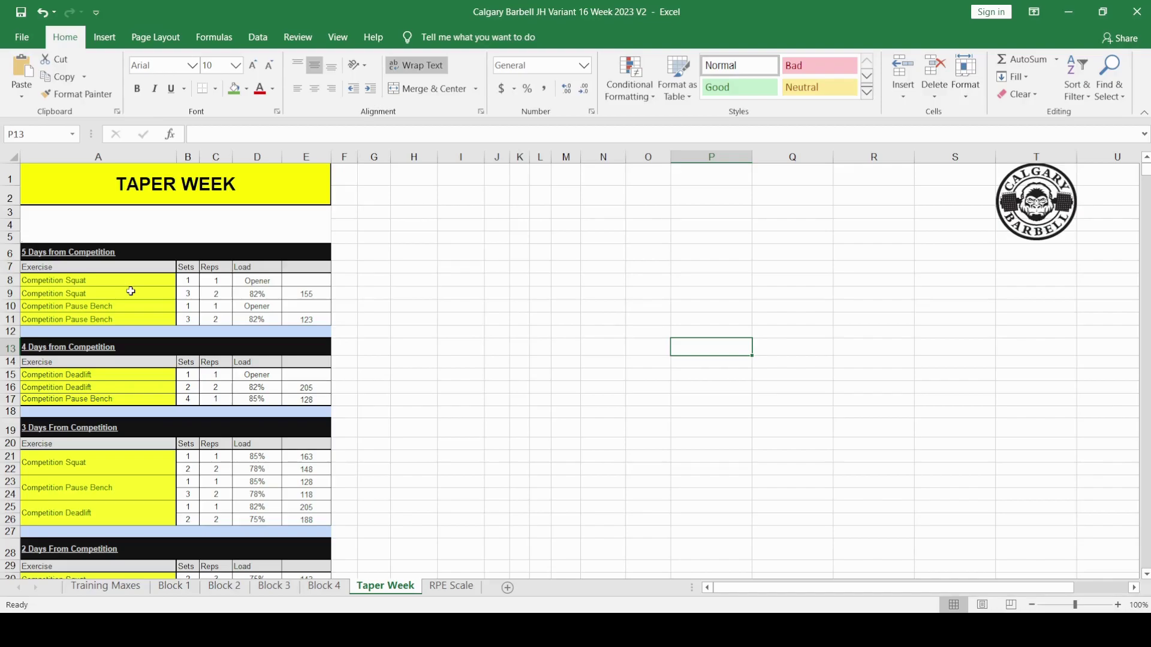
pyautogui.scroll(-3, 135, 312)
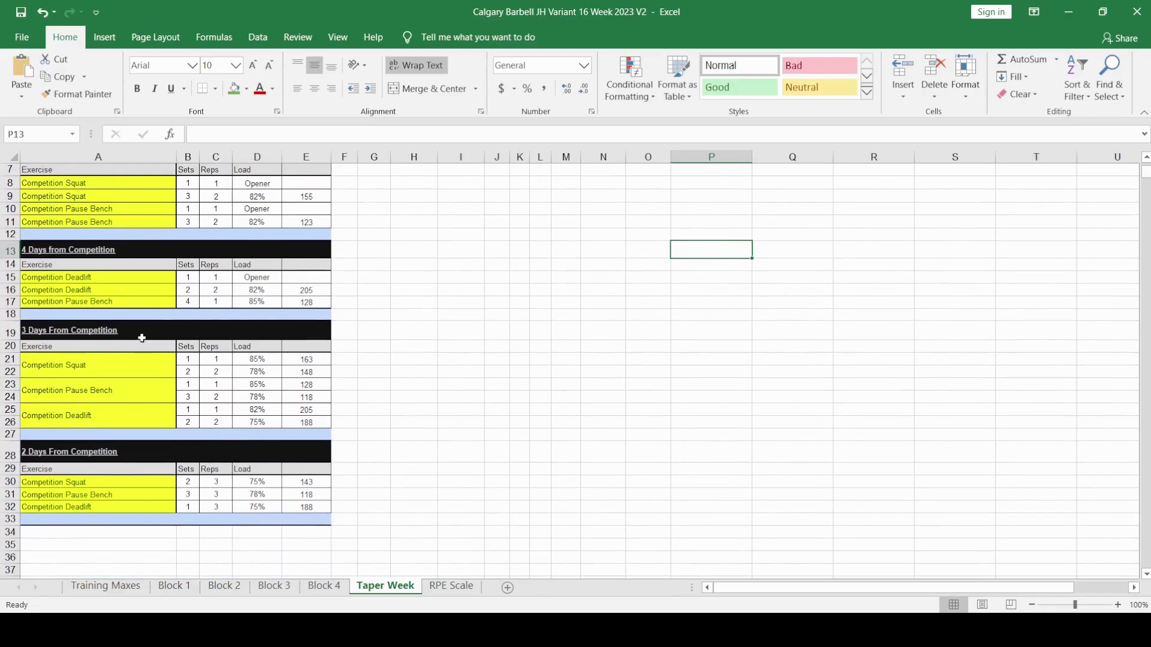
pyautogui.scroll(-1, 161, 297)
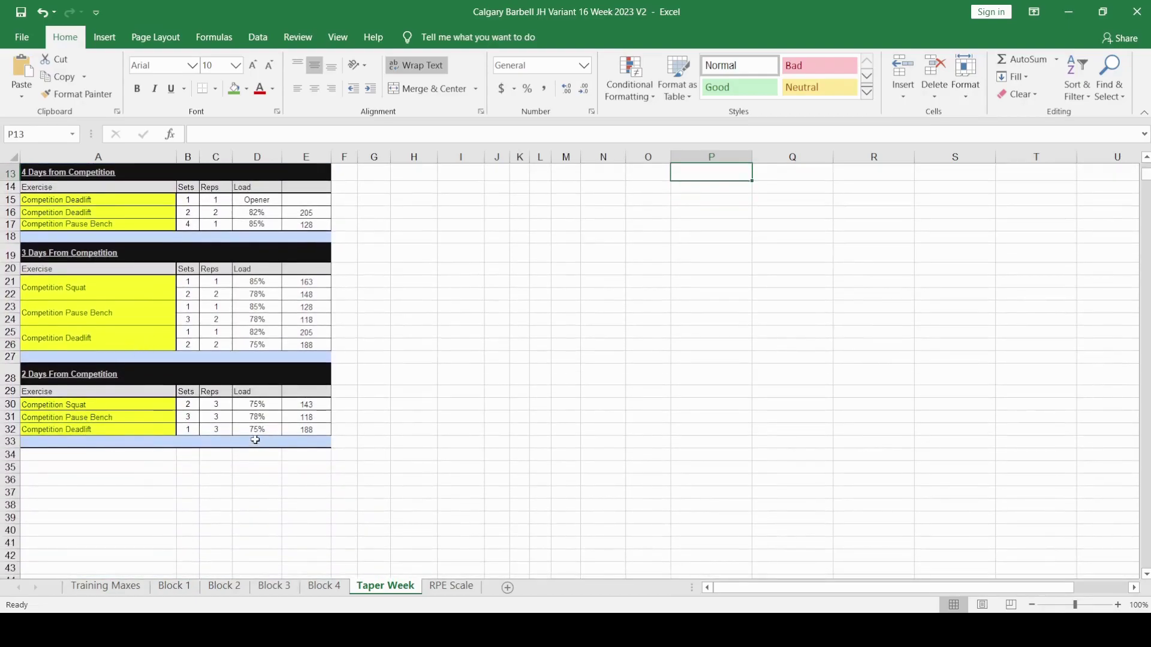
pyautogui.scroll(1, 256, 440)
pyautogui.scroll(3, 256, 439)
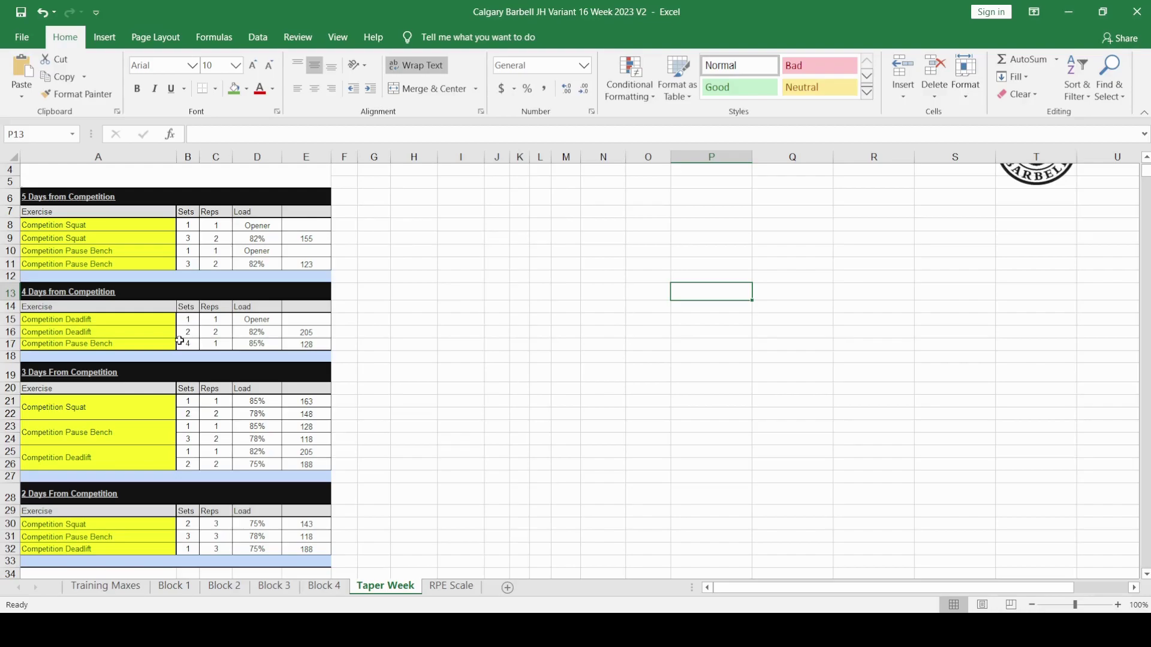
pyautogui.scroll(1, 177, 350)
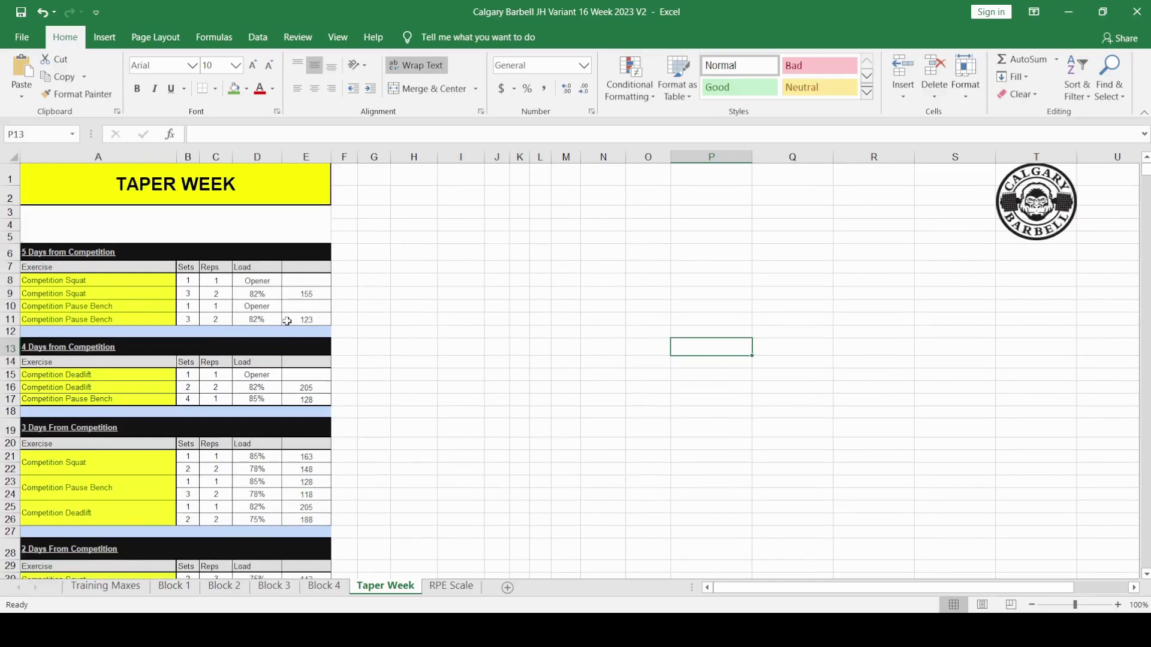